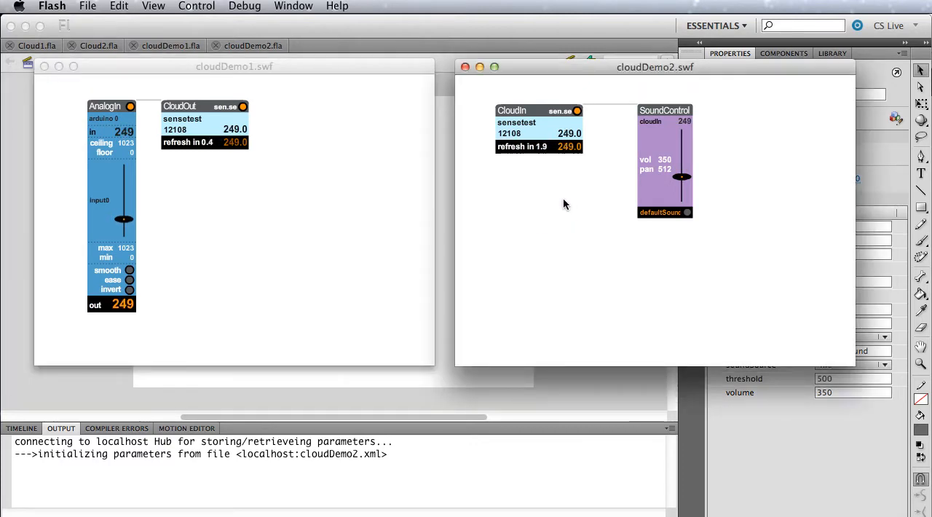
# Compare the live sensor values in the cloudDemo1 and cloudDemo2 previews, and close both preview windows.
pyautogui.click(211, 261)
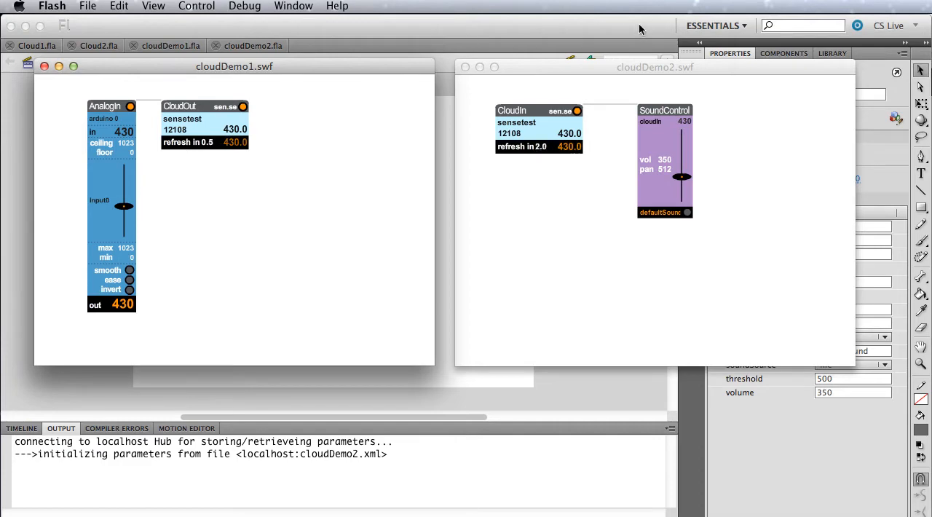
pyautogui.click(639, 67)
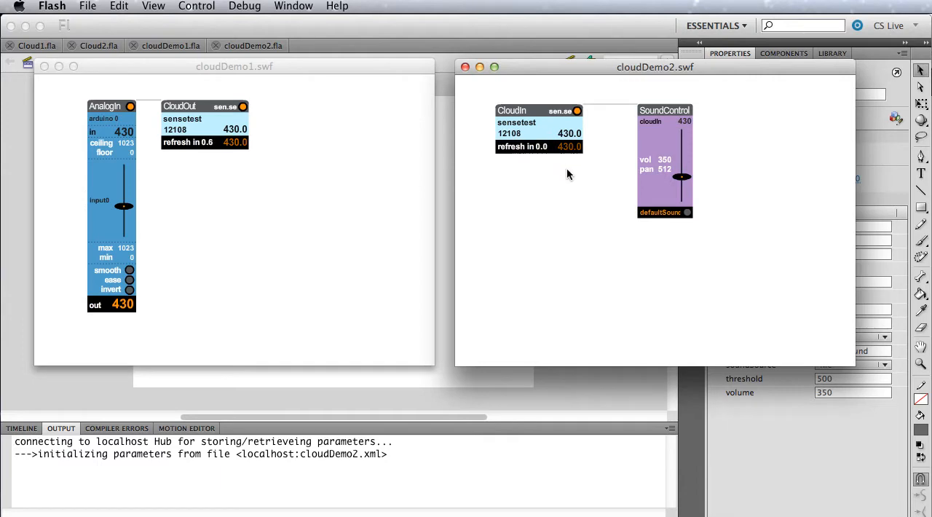
pyautogui.click(201, 190)
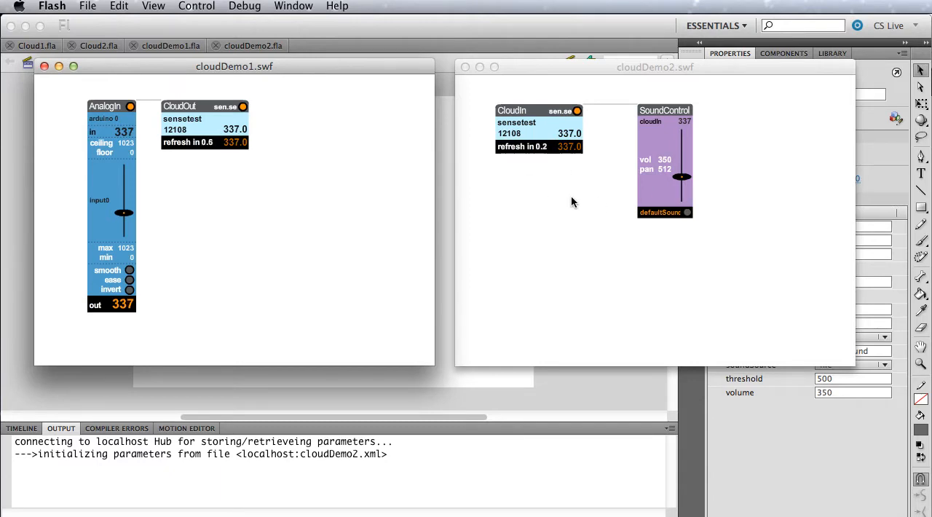
pyautogui.click(466, 67)
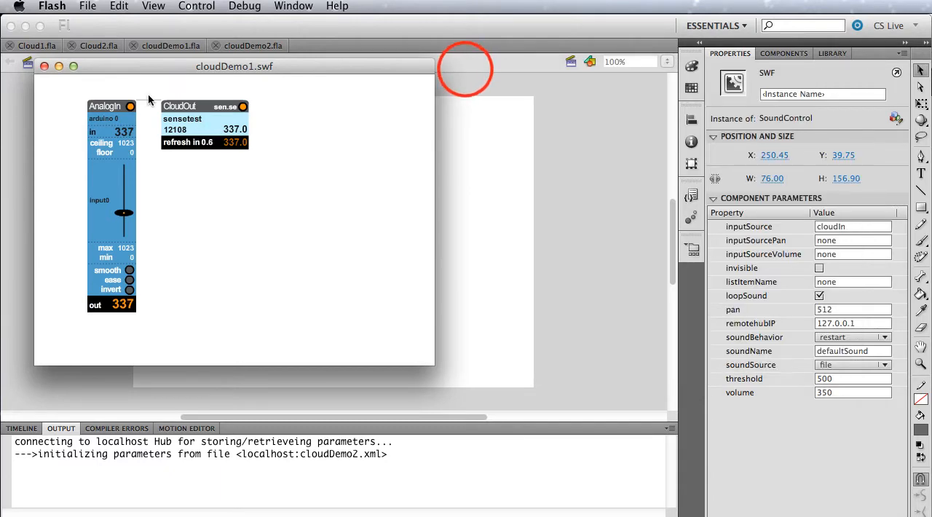
pyautogui.click(44, 66)
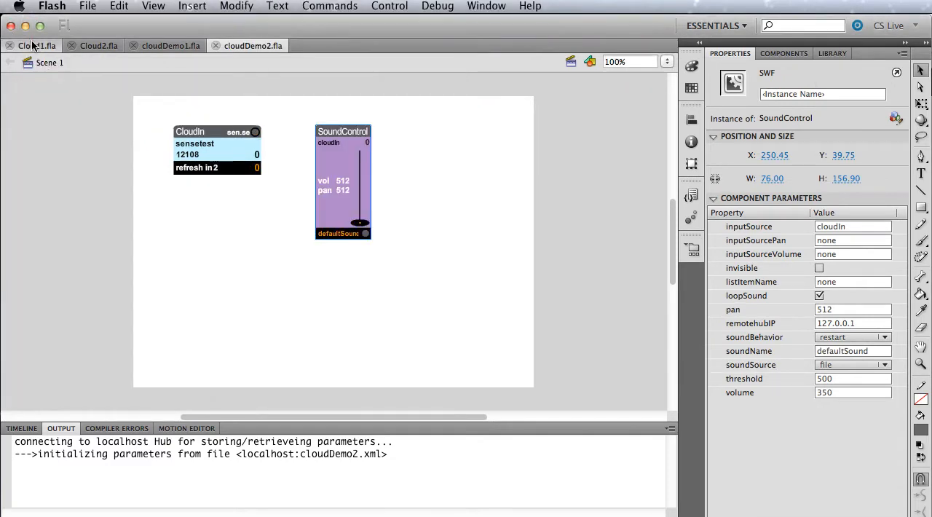
# Open Cloud1.fla and place an AnalogIn widget from NETLabFlashWidgets_3_3_9 near the left edge of the stage.
pyautogui.click(33, 45)
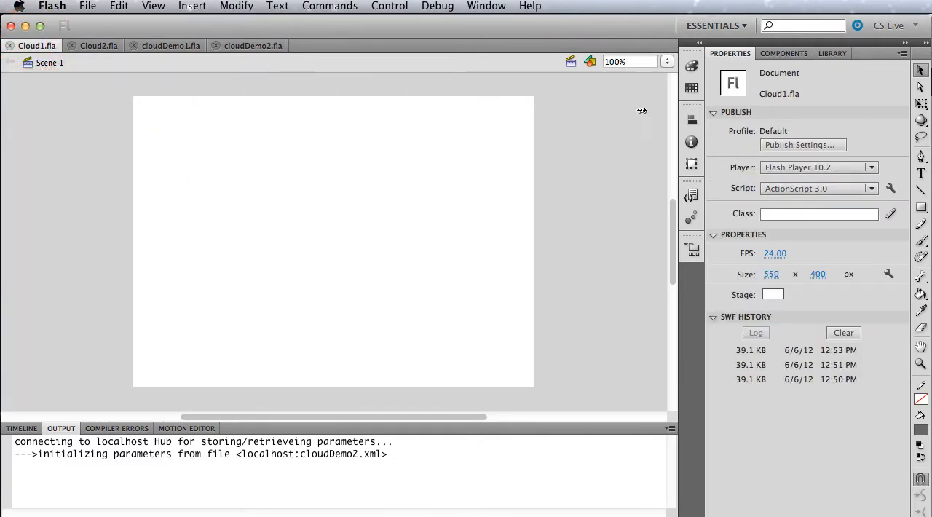
pyautogui.click(779, 54)
pyautogui.click(741, 110)
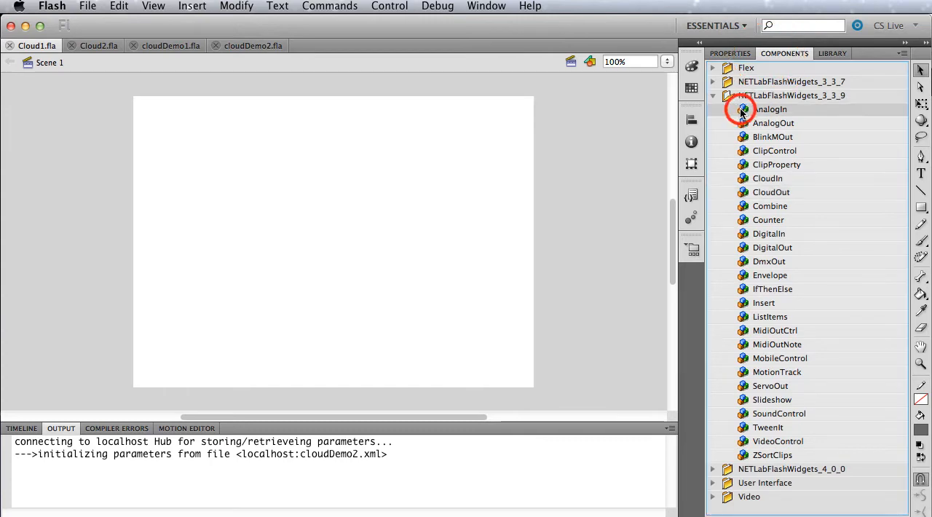
pyautogui.doubleClick(742, 111)
pyautogui.moveTo(342, 172); pyautogui.dragTo(209, 163)
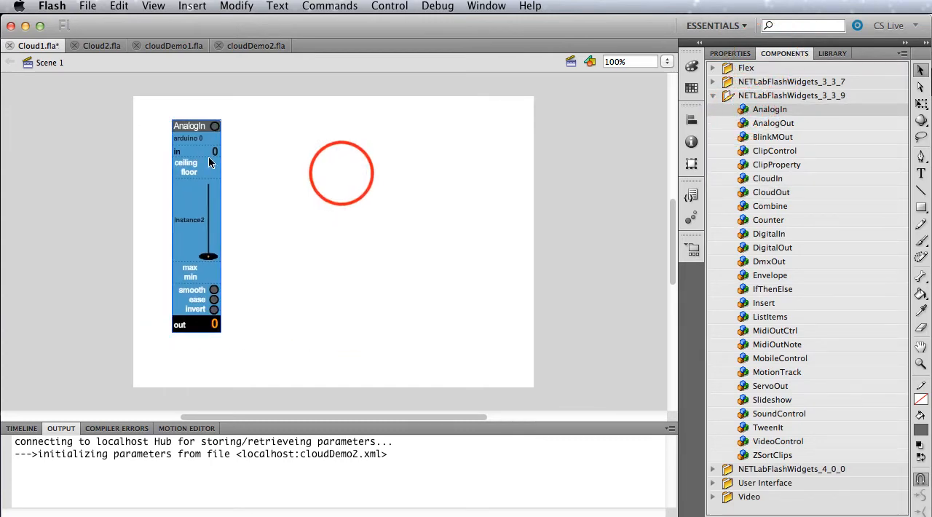
# Give the AnalogIn widget the instance name input0.
pyautogui.click(732, 54)
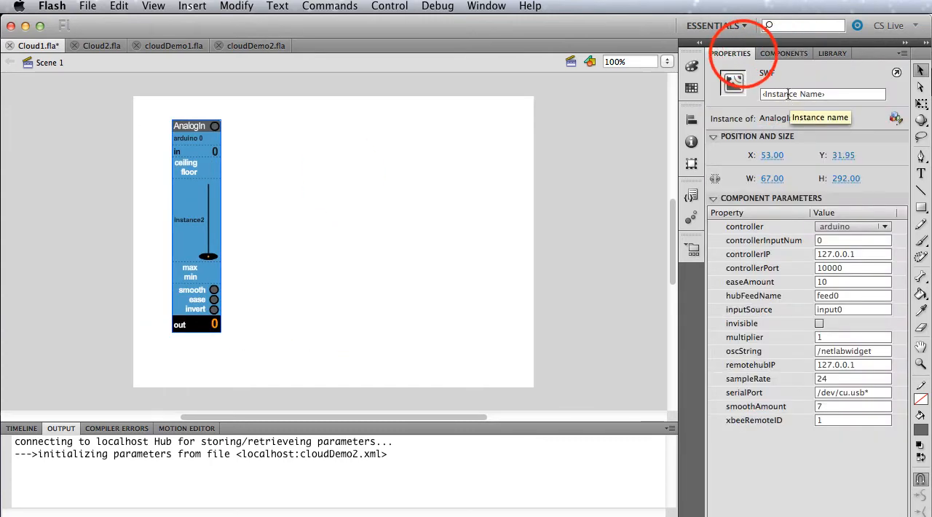
pyautogui.click(788, 94)
pyautogui.write('input0')
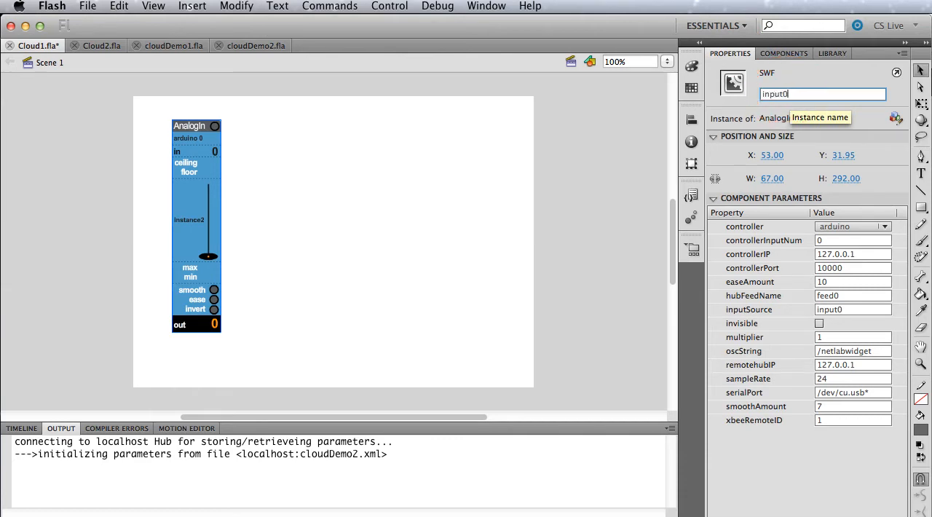
pyautogui.press('Return')
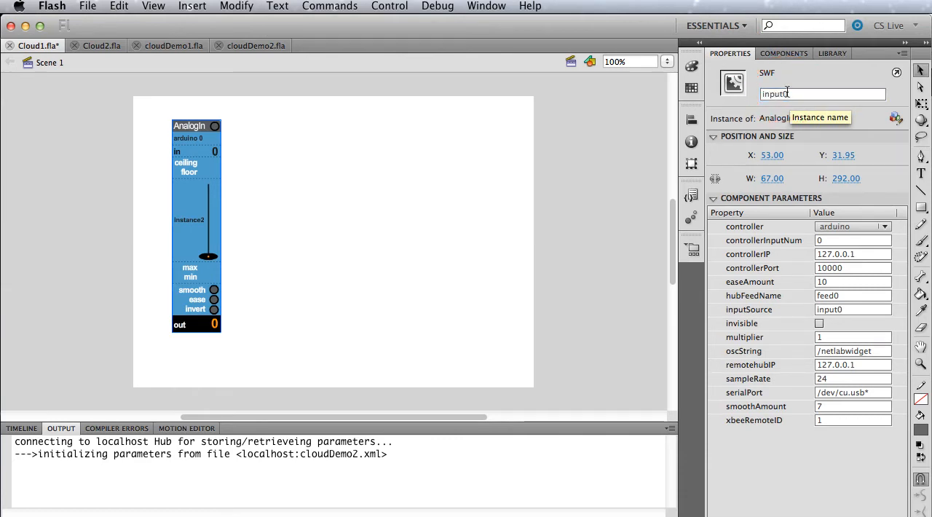
# Add a CloudOut widget to the stage and position it beside the top of the AnalogIn widget.
pyautogui.click(794, 54)
pyautogui.click(750, 193)
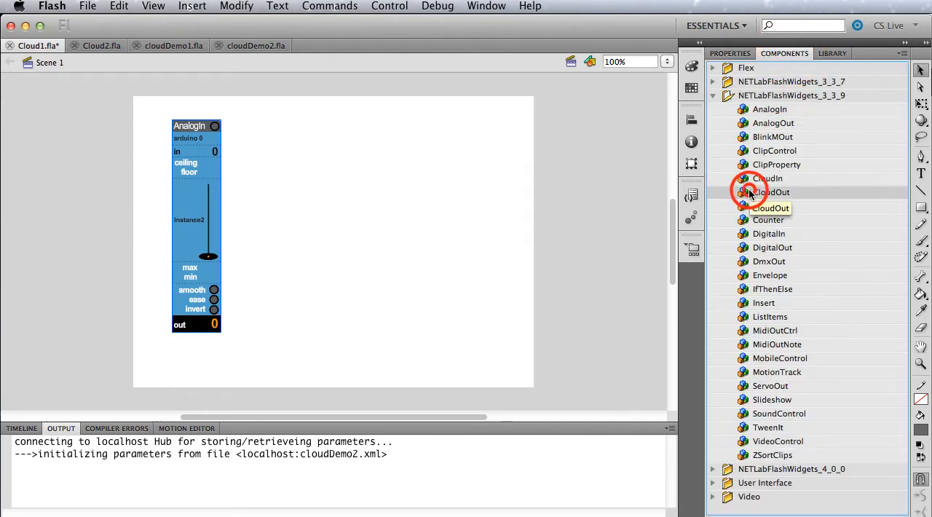
pyautogui.doubleClick(750, 193)
pyautogui.moveTo(323, 228); pyautogui.dragTo(289, 131)
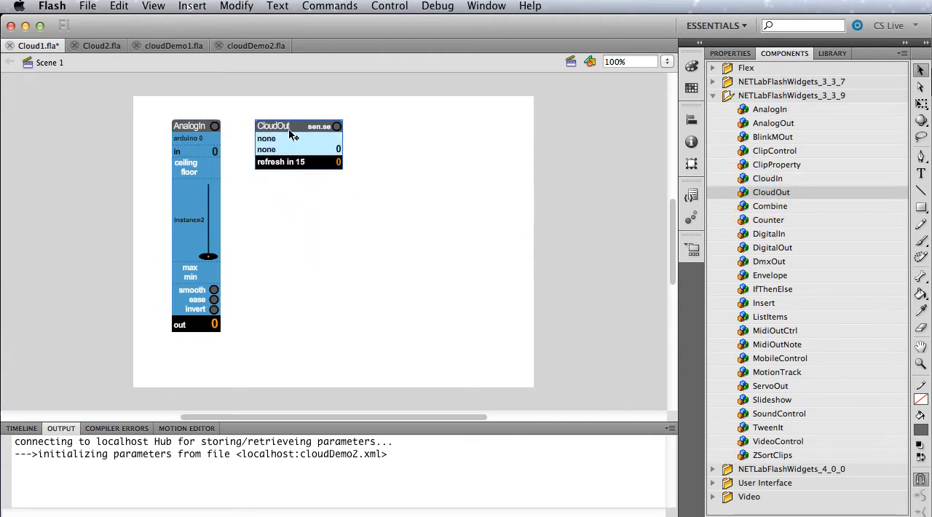
# Set the CloudOut widget's cloudService parameter to cosm.
pyautogui.click(727, 53)
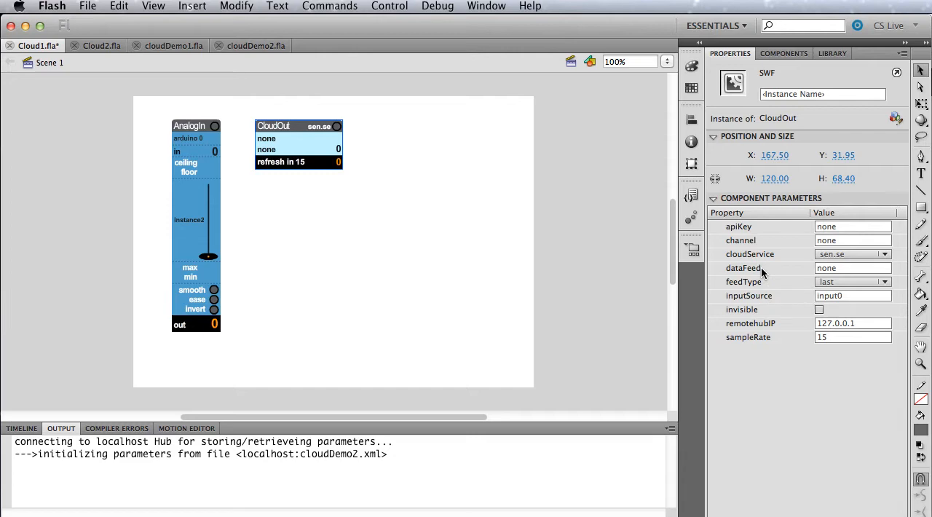
pyautogui.click(845, 256)
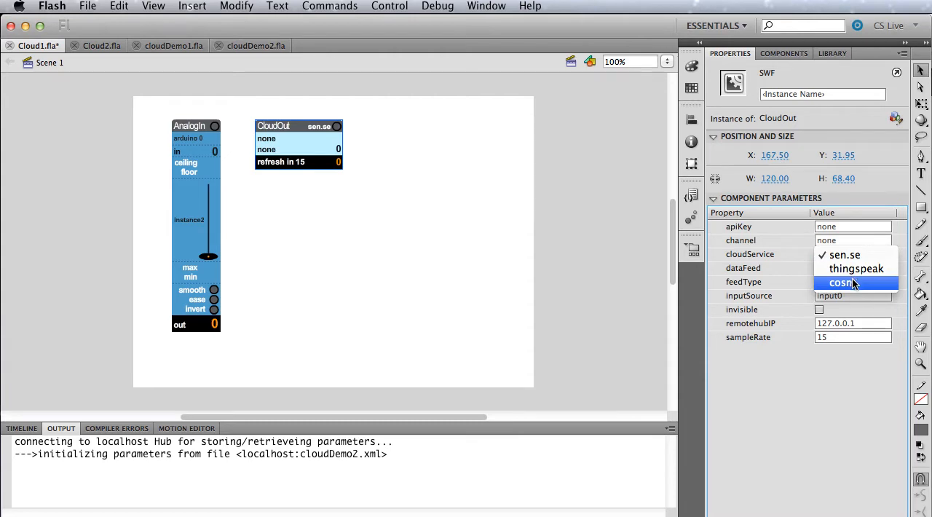
pyautogui.click(851, 284)
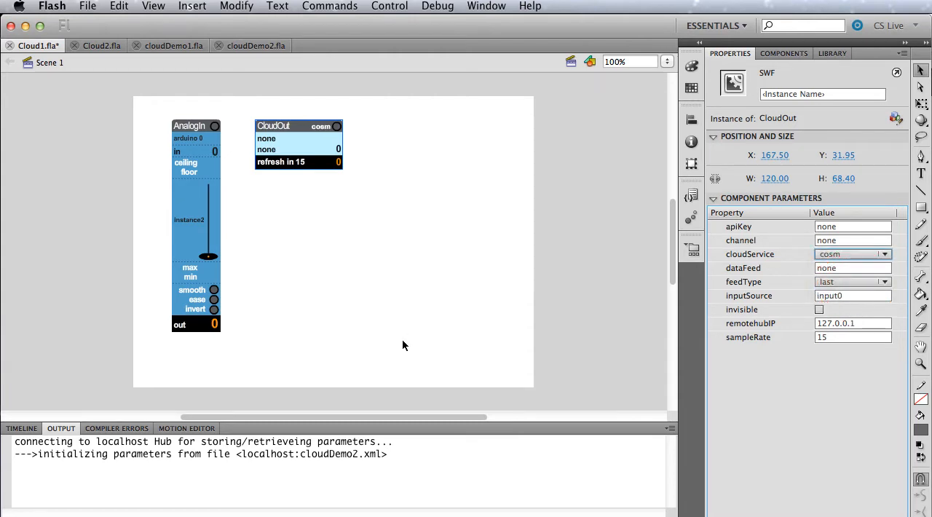
# Switch to Safari, look over the Cosm, Sen.se and ThingSpeak sites, and return to the Cosm console.
pyautogui.moveTo(13, 261)
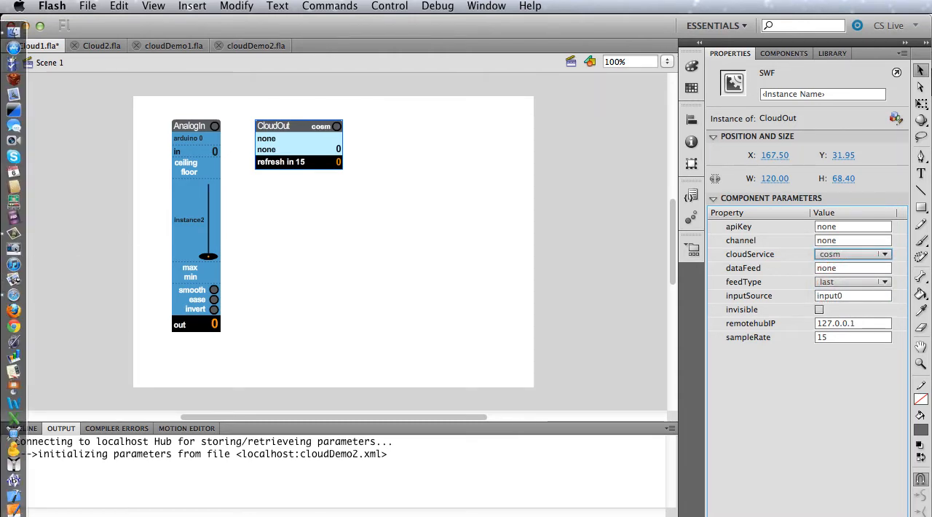
pyautogui.click(13, 294)
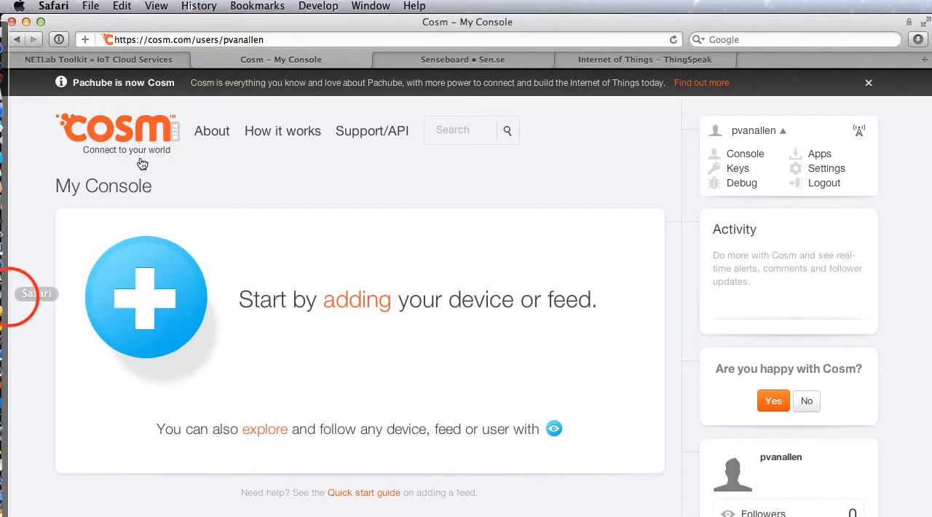
pyautogui.click(421, 59)
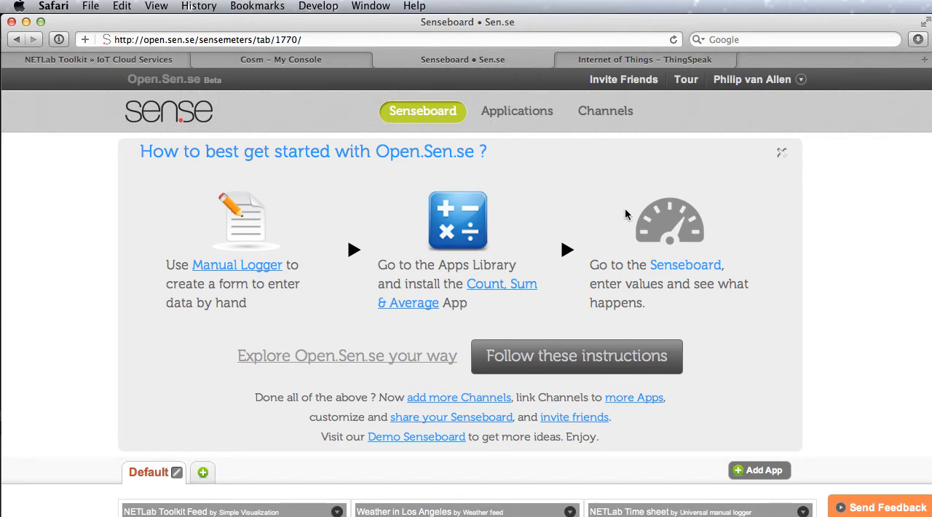
pyautogui.click(618, 59)
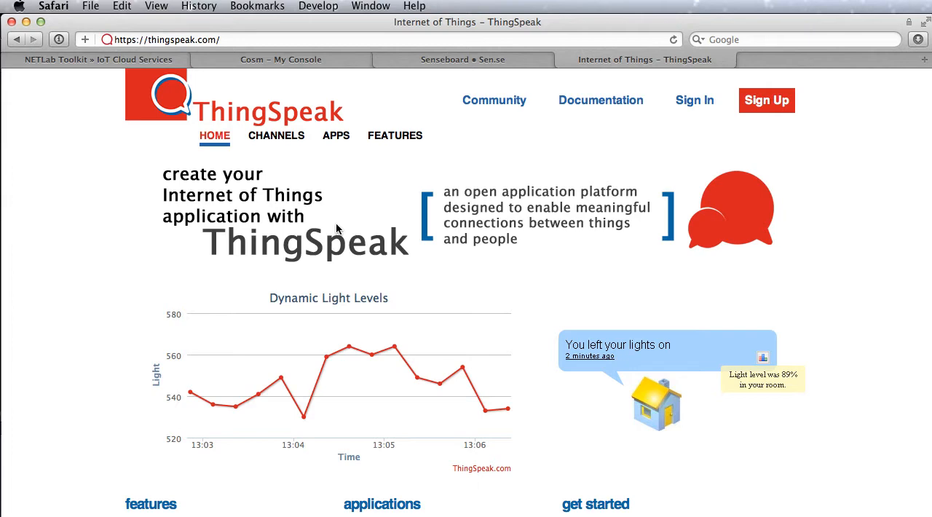
pyautogui.click(298, 59)
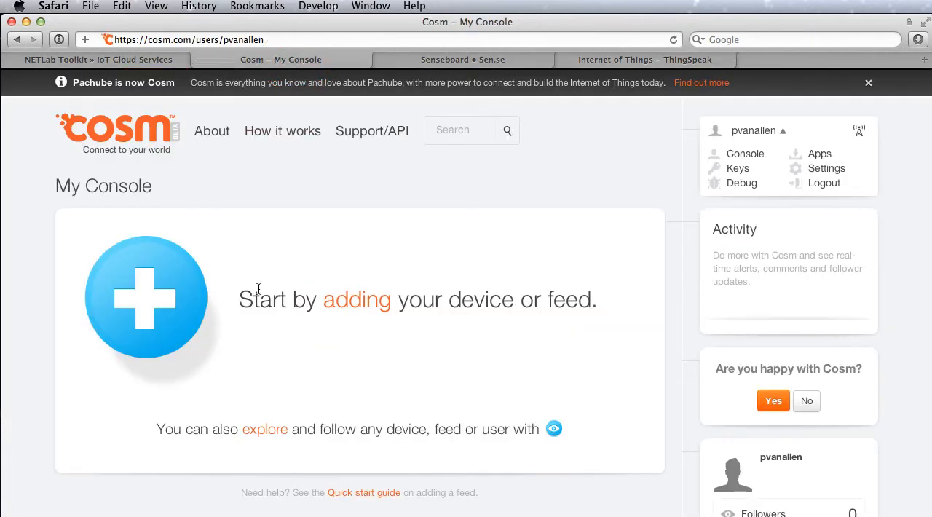
# Start a new Cosm feed of type Something Else and choose to push data to Cosm.
pyautogui.click(151, 298)
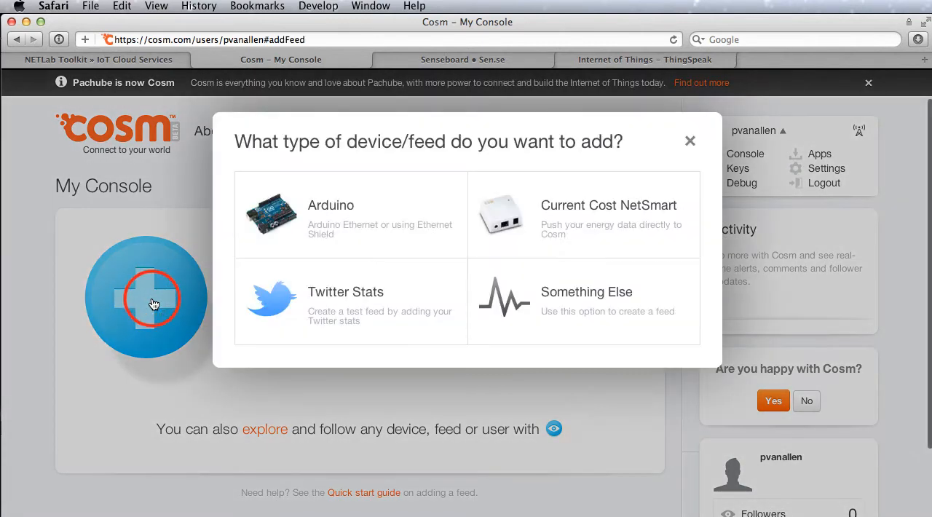
pyautogui.click(566, 295)
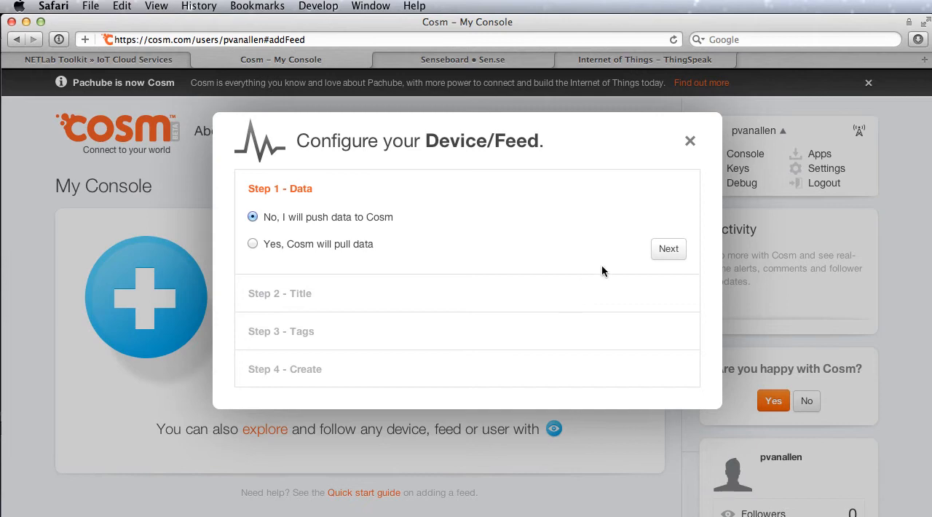
pyautogui.click(667, 249)
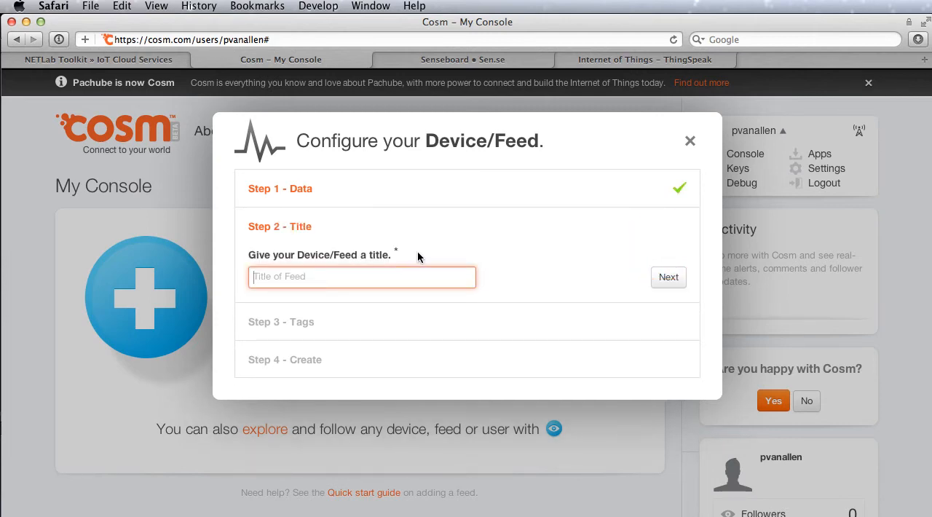
# Title the new feed Arduino and tag it with knob and arduino.
pyautogui.write('Arduino')
pyautogui.click(668, 279)
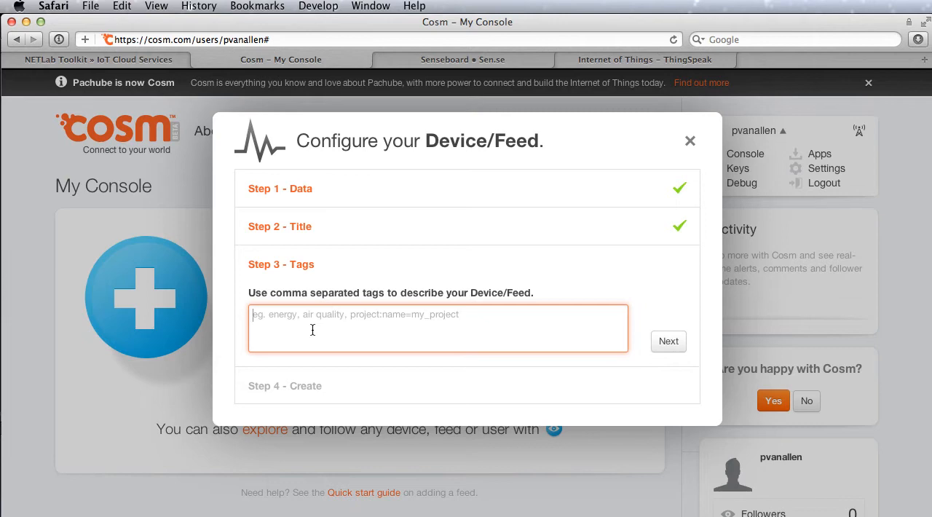
pyautogui.write('knob, arduino')
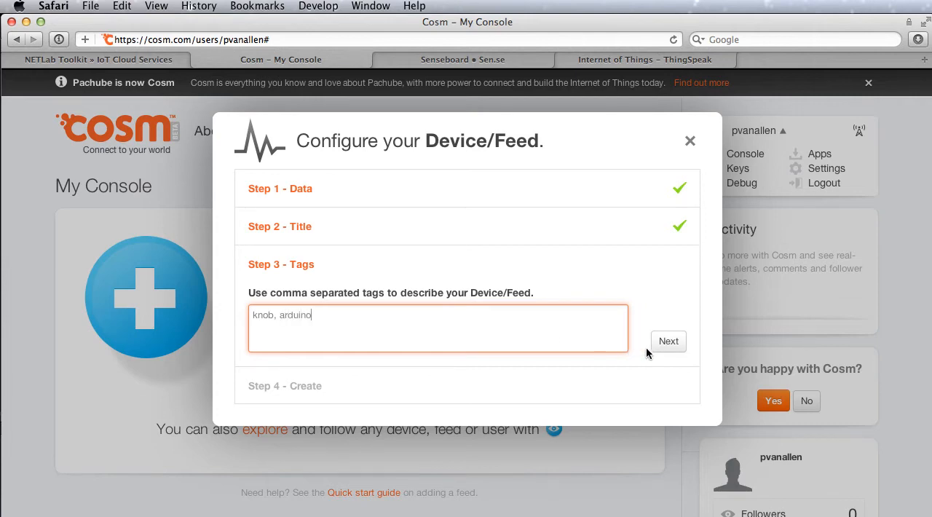
pyautogui.click(658, 344)
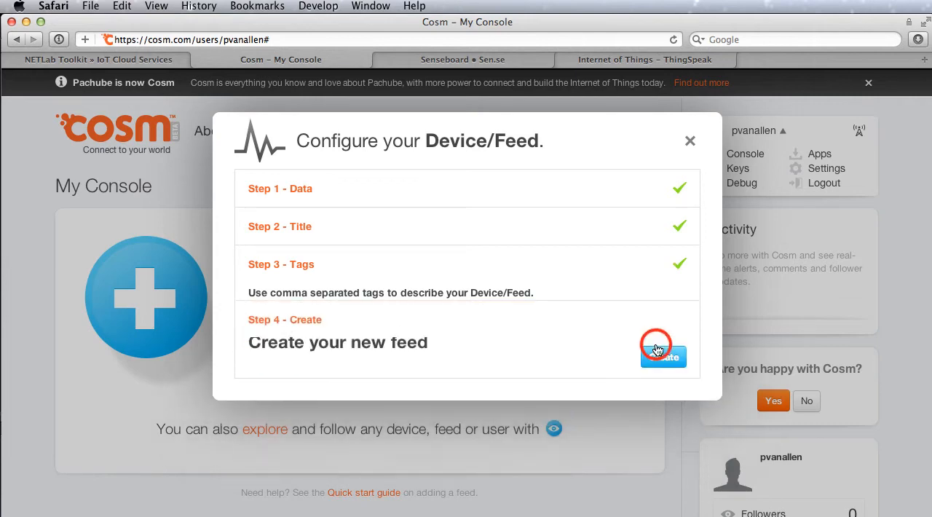
# Create the feed, select its new feed ID, and finish the feed setup.
pyautogui.click(652, 354)
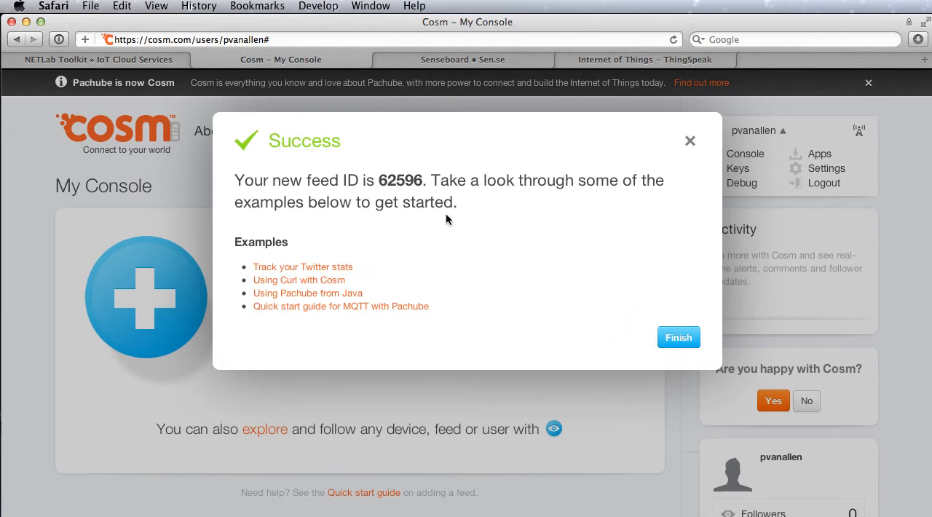
pyautogui.doubleClick(390, 181)
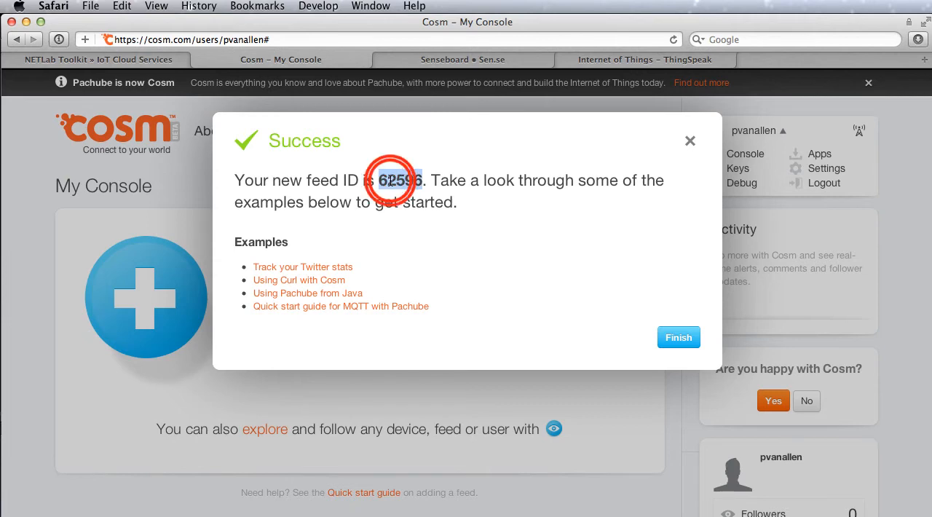
pyautogui.click(673, 341)
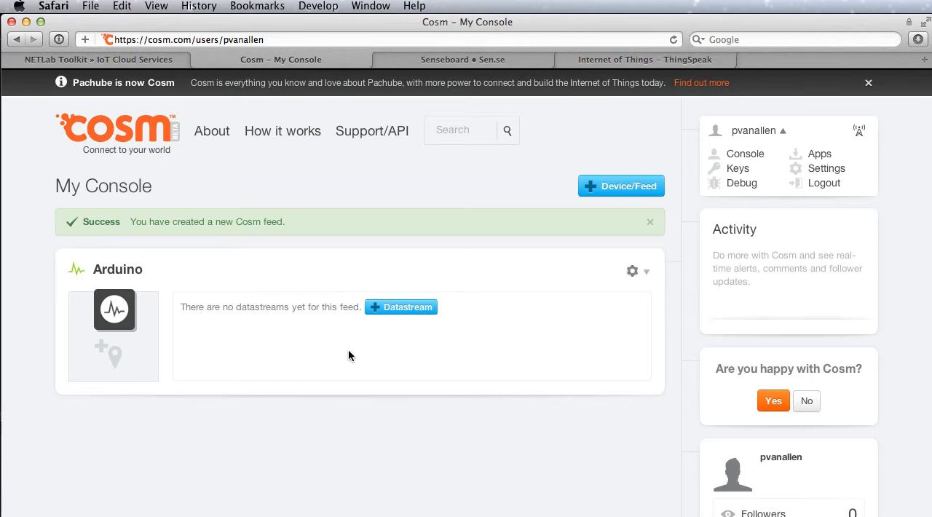
# Add a datastream with the ID analogIn0 to the Arduino feed and save the feed.
pyautogui.click(393, 307)
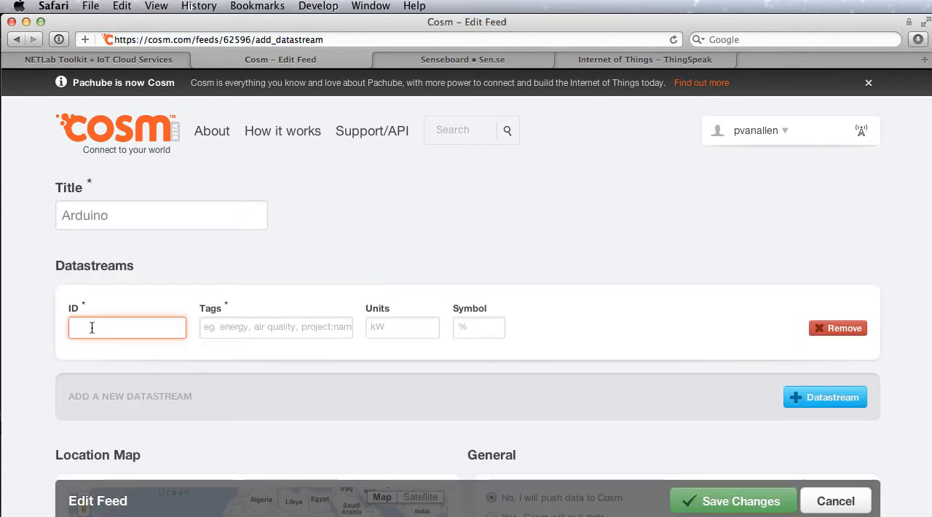
pyautogui.write('analog')
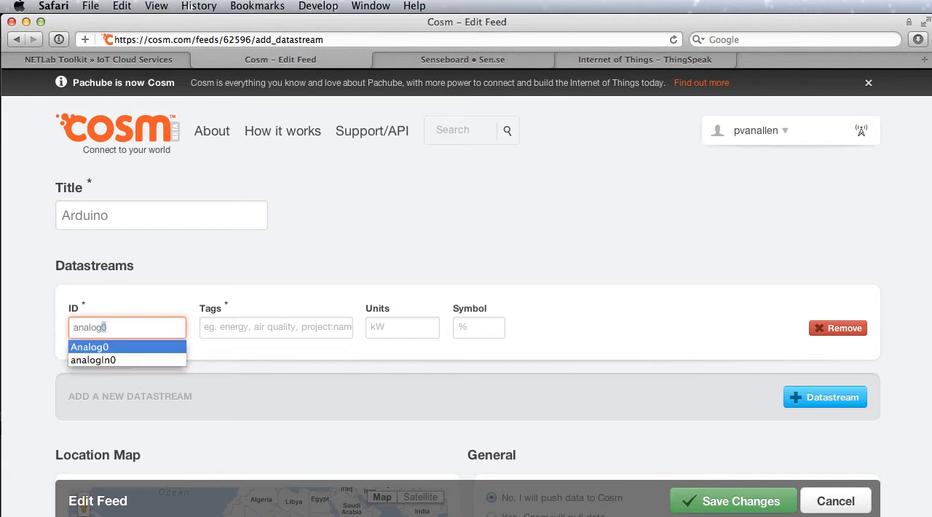
pyautogui.write('In')
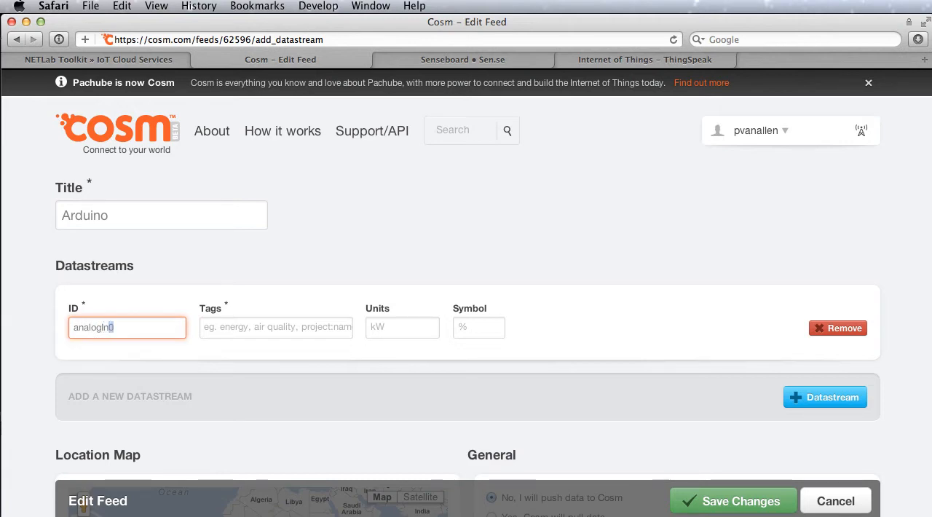
pyautogui.write('0')
pyautogui.press('Return')
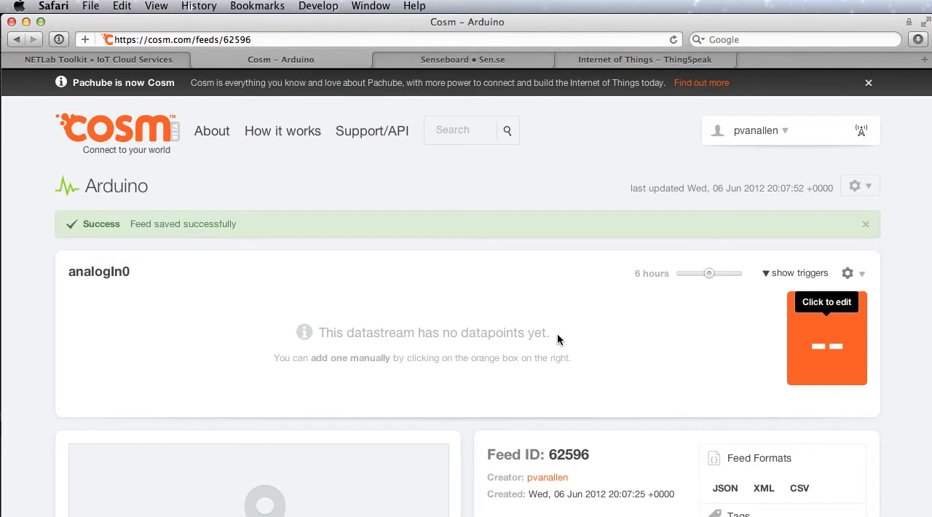
# Start a new secure sharing key from the account's API keys page and label it demoKey.
pyautogui.click(755, 132)
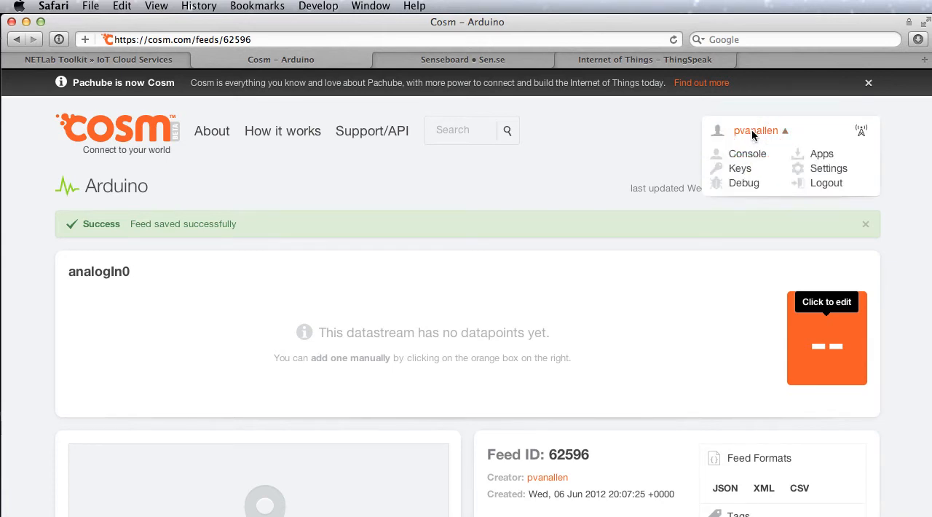
pyautogui.click(742, 169)
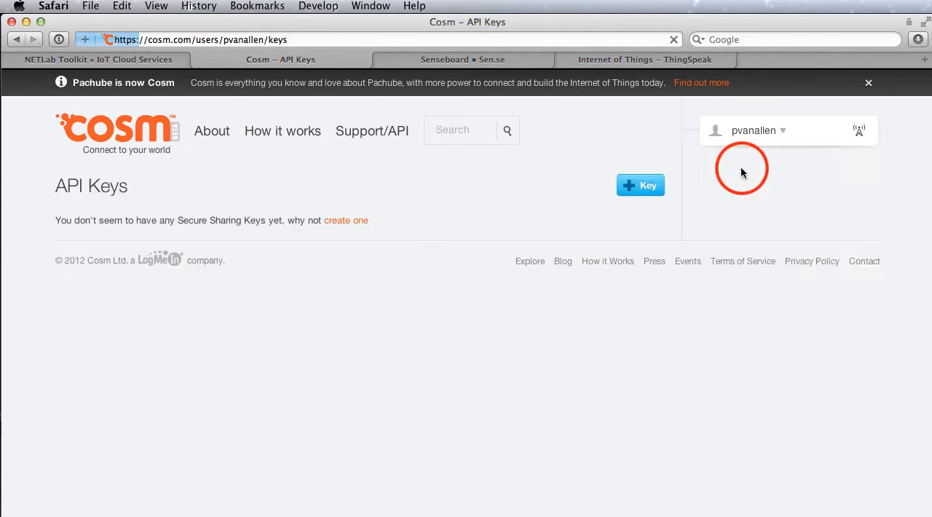
pyautogui.click(641, 185)
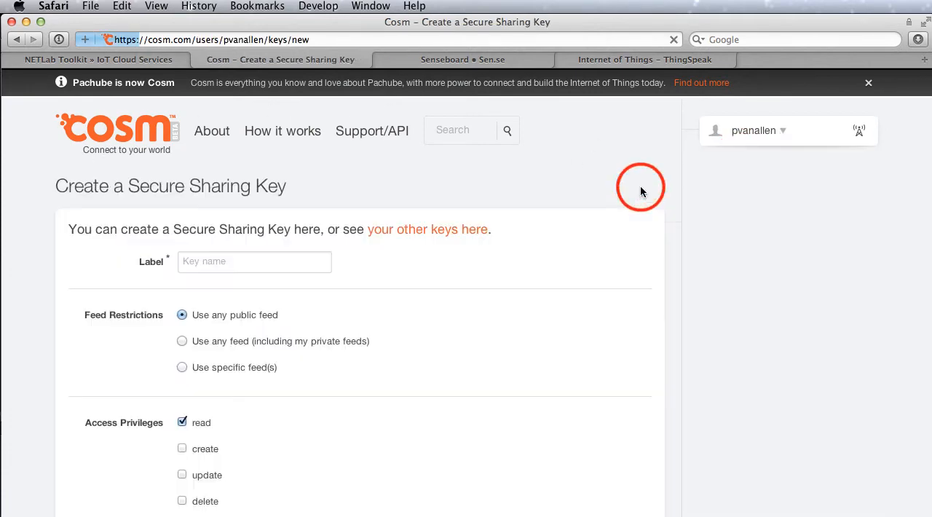
pyautogui.click(210, 260)
pyautogui.write('dem')
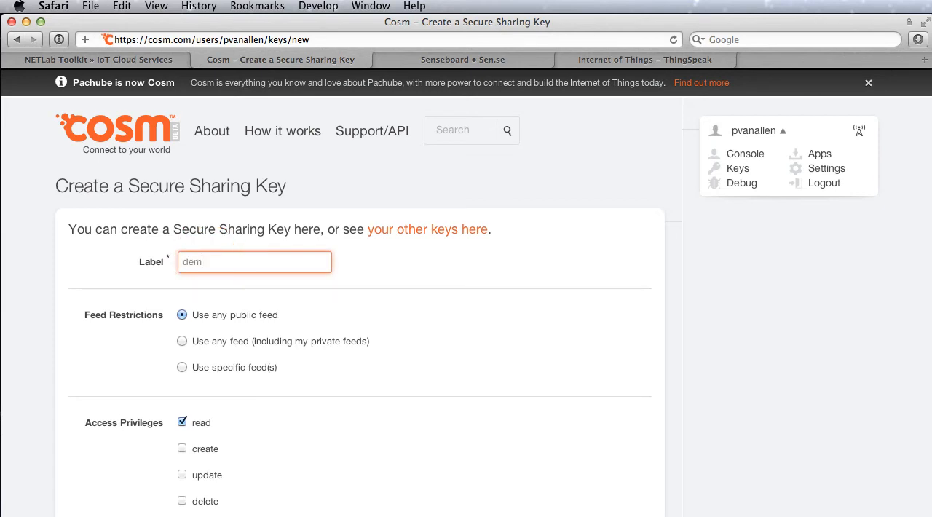
pyautogui.write('o')
# Grant the demoKey all access privileges and create it.
pyautogui.scroll(-5, 333, 360)
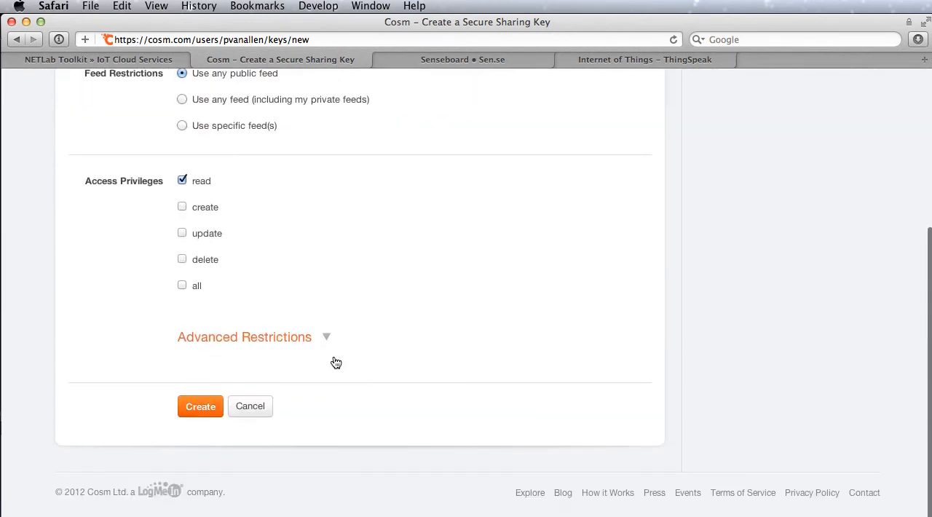
pyautogui.click(182, 293)
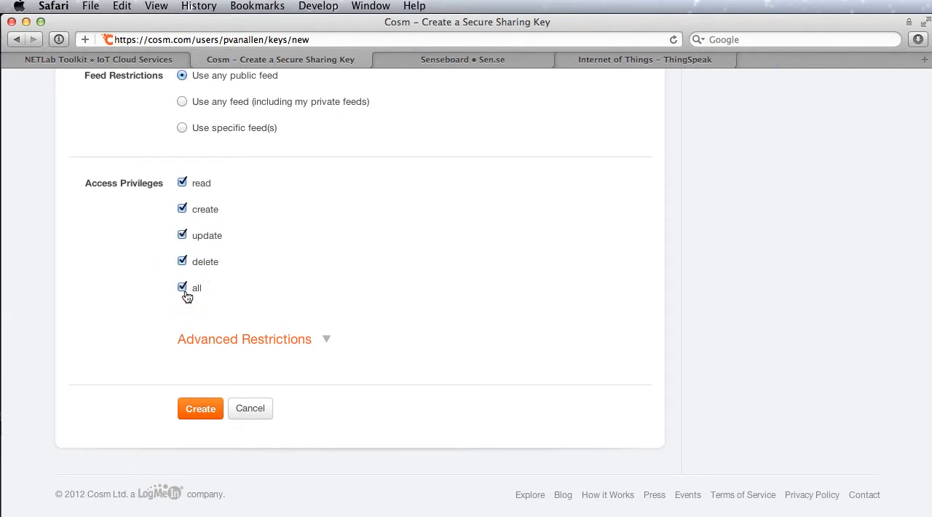
pyautogui.click(207, 410)
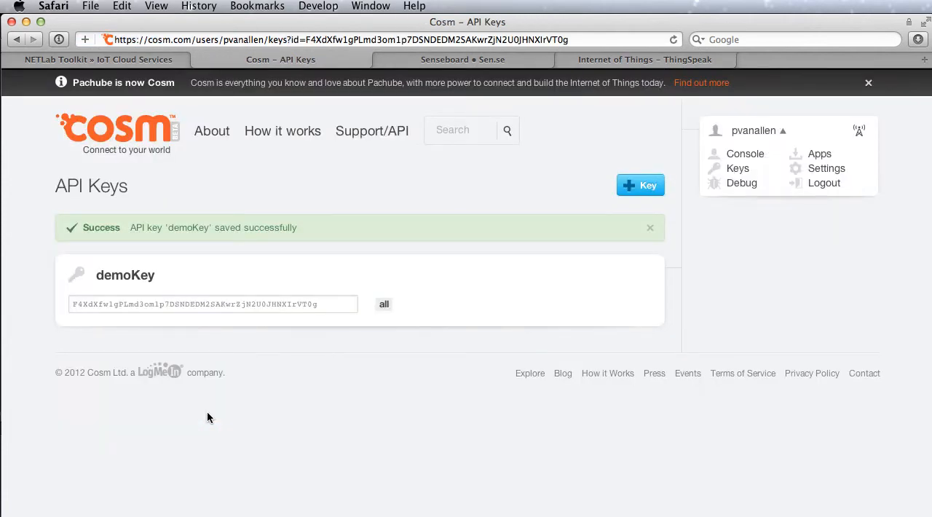
# Copy the generated API key, switch to Flash, and paste it as the CloudOut widget's apiKey value.
pyautogui.click(223, 305)
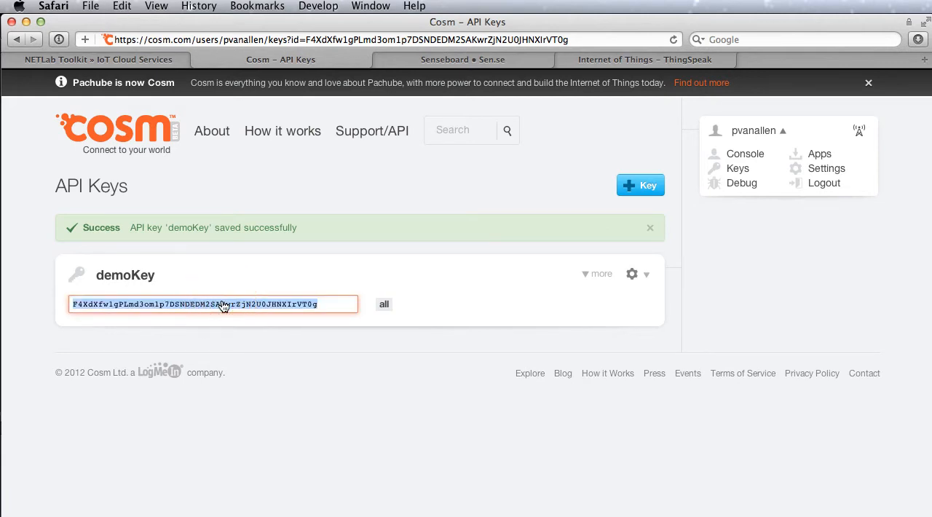
pyautogui.moveTo(2, 406)
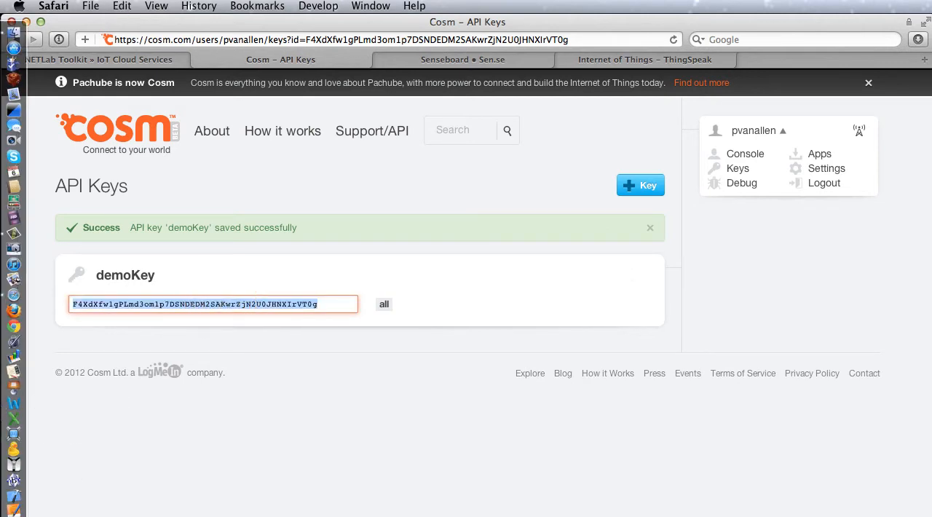
pyautogui.click(13, 514)
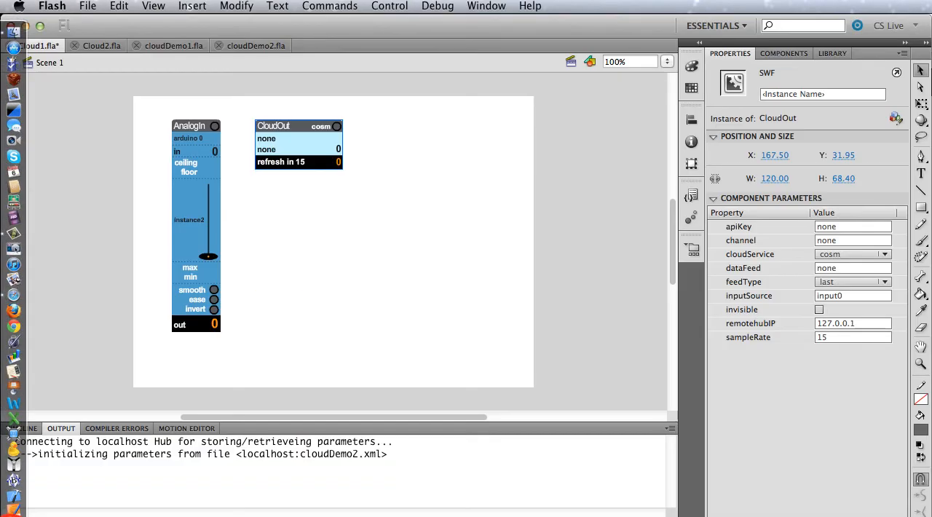
pyautogui.click(838, 226)
pyautogui.press('super+v')
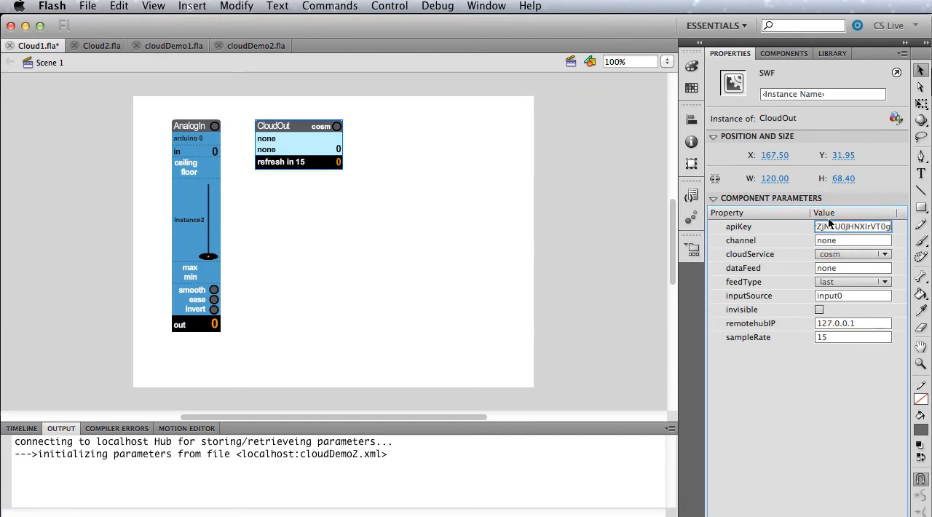
# Switch back to Safari, open the Arduino feed from the Cosm console, and copy its feed ID.
pyautogui.moveTo(4, 404)
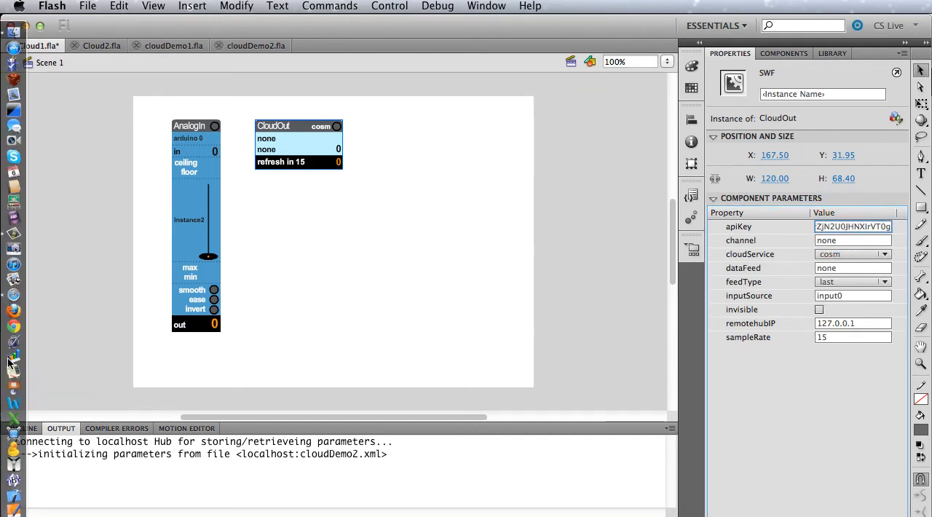
pyautogui.click(13, 294)
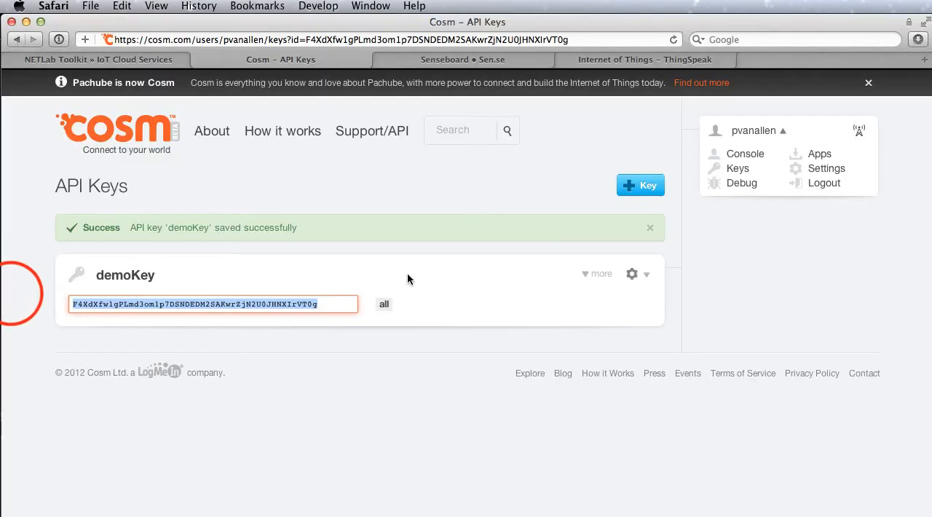
pyautogui.click(110, 137)
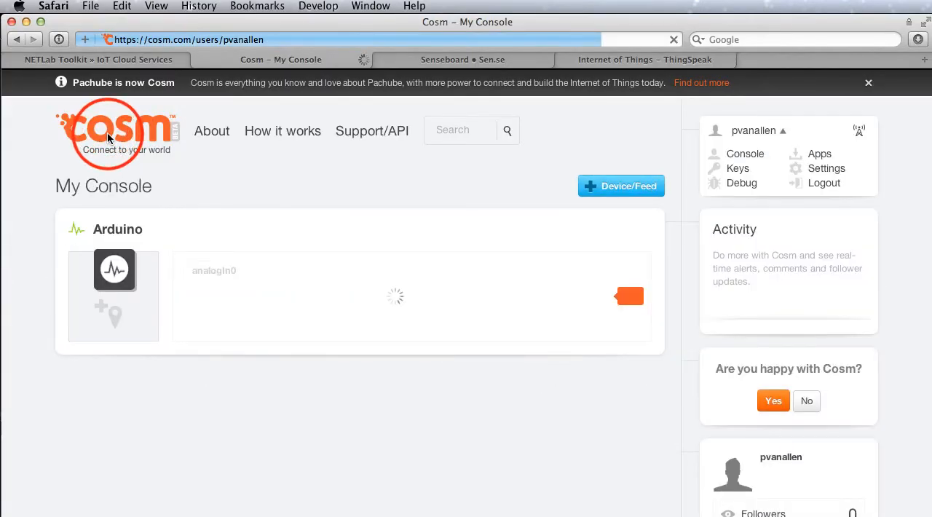
pyautogui.click(119, 230)
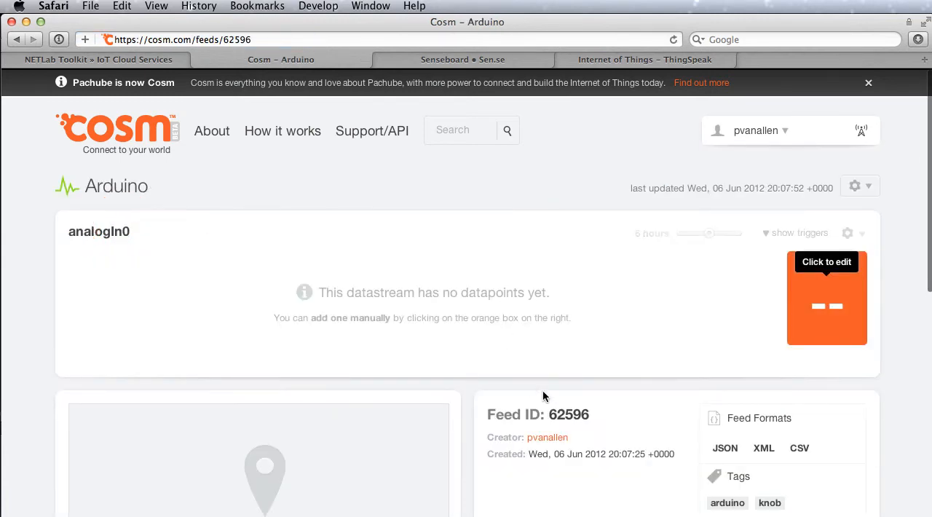
pyautogui.doubleClick(569, 415)
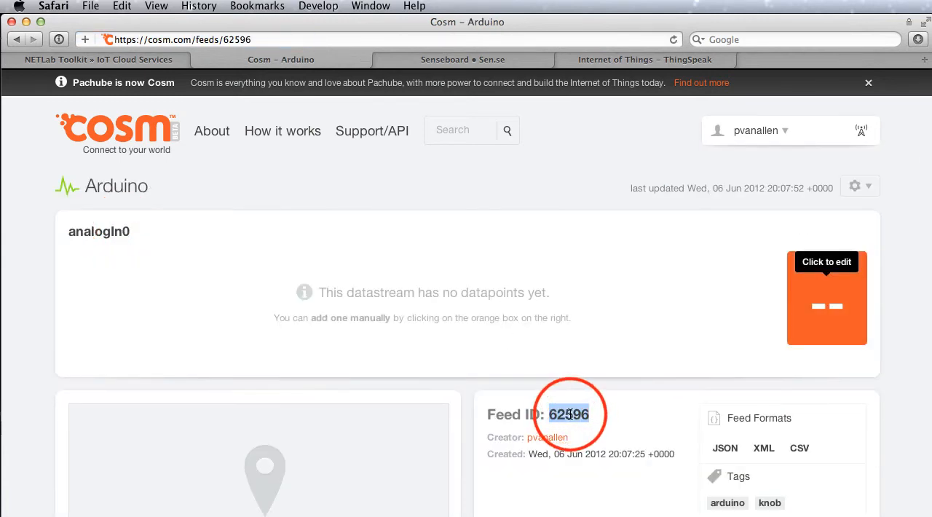
pyautogui.press('super+c')
# Switch to Flash and set the CloudOut widget's channel to the feed ID 62596.
pyautogui.moveTo(3, 391)
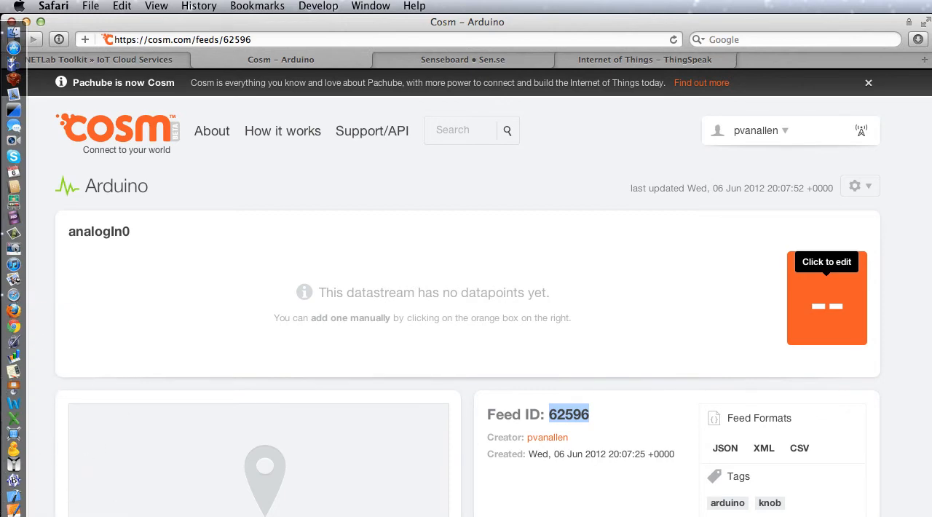
pyautogui.click(14, 516)
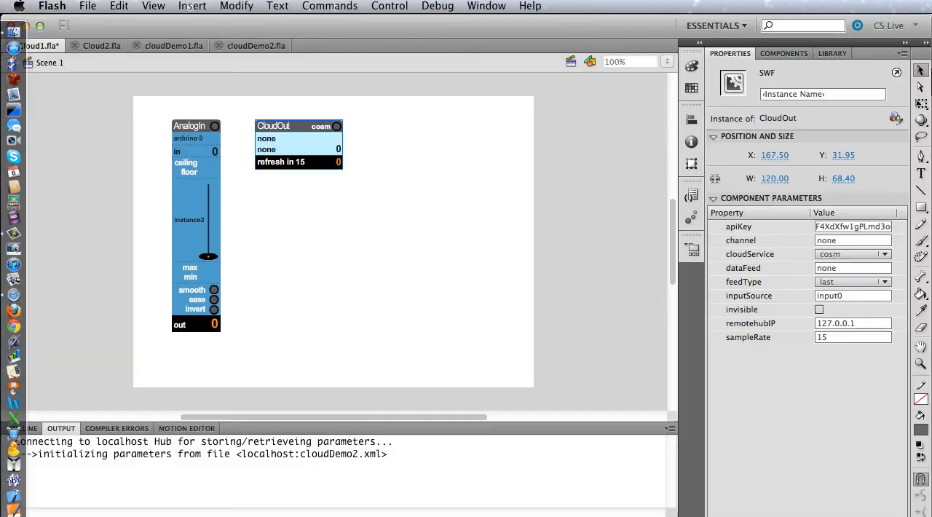
pyautogui.click(857, 240)
pyautogui.write('62596')
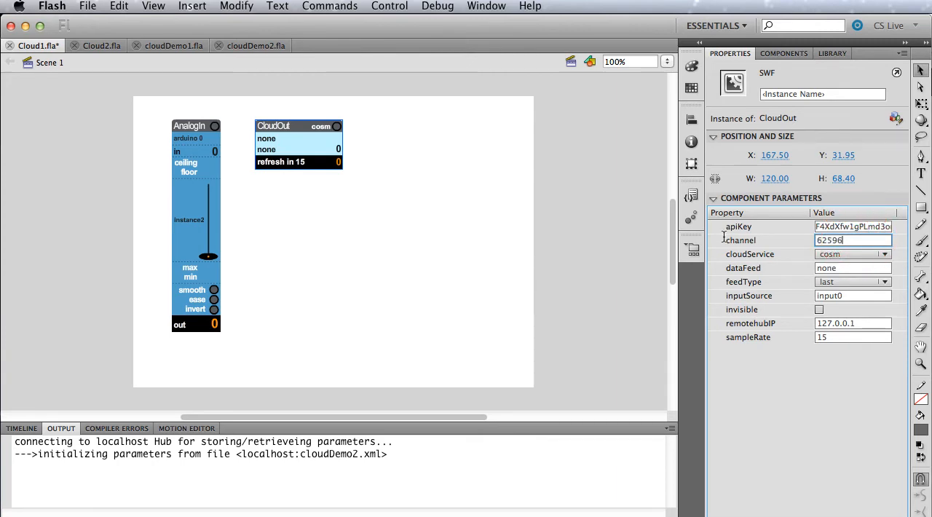
# Set the CloudOut widget's dataFeed to AnalogIn0 and deselect the widget.
pyautogui.click(841, 268)
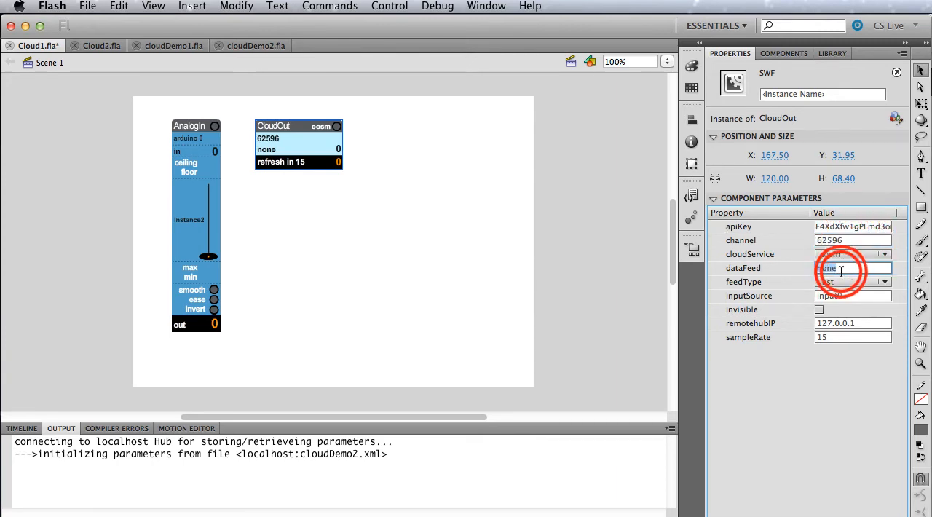
pyautogui.write('Ana')
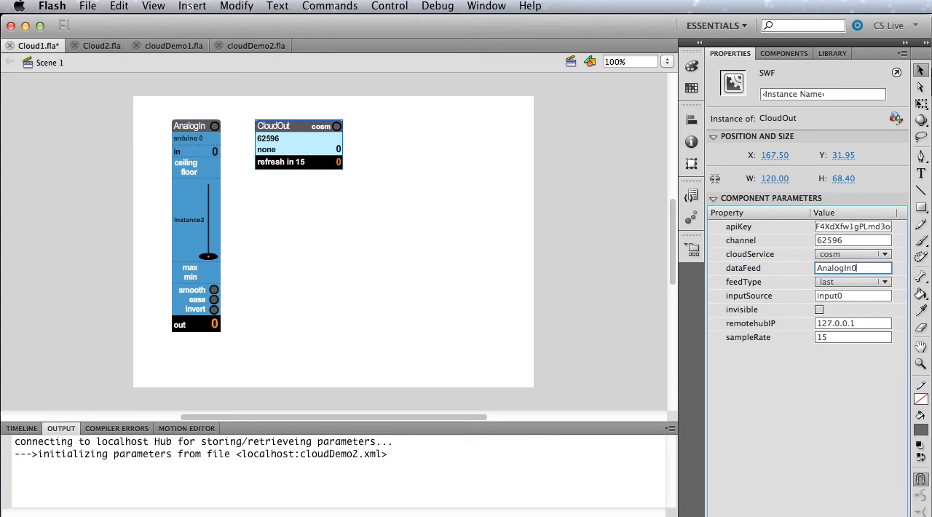
pyautogui.write('logIn0')
pyautogui.press('Return')
pyautogui.click(292, 252)
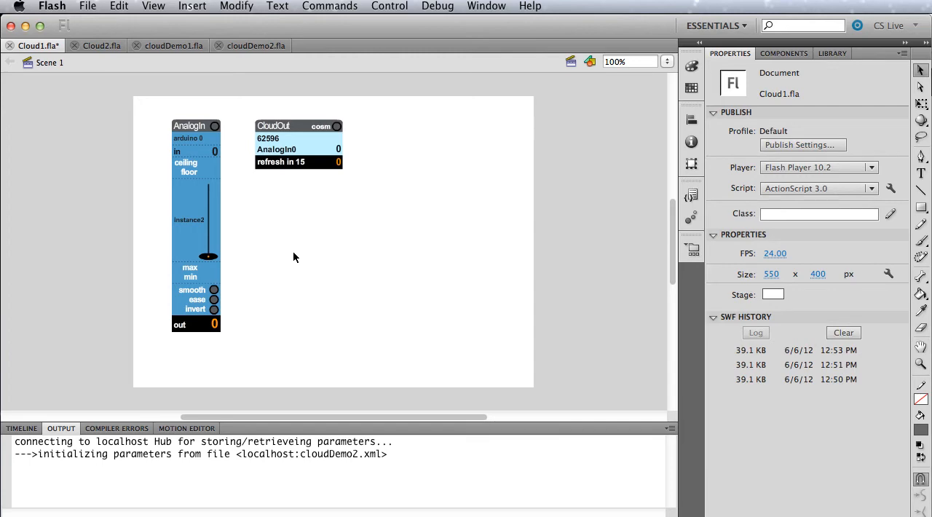
# Test the Cloud1 movie, turn on the CloudOut widget to send data to Cosm, and close the test window.
pyautogui.click(261, 205)
pyautogui.press('super+Return')
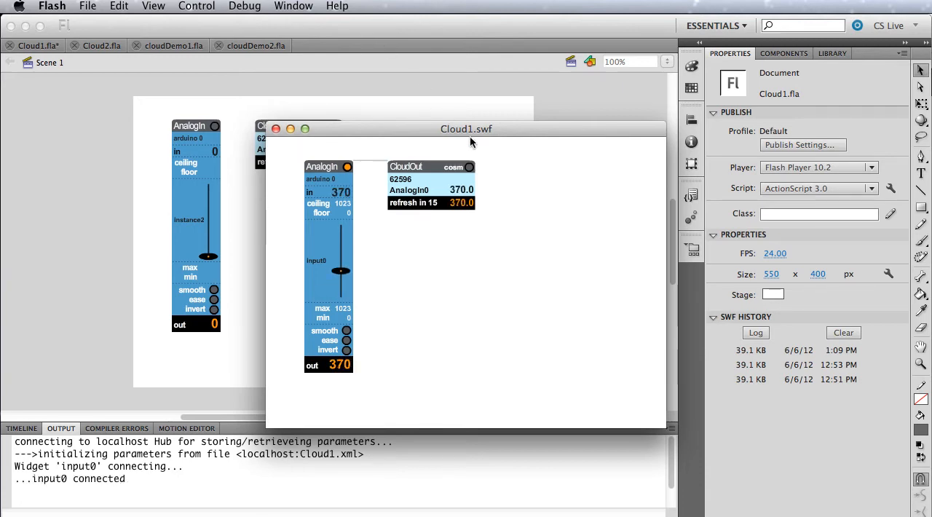
pyautogui.click(469, 168)
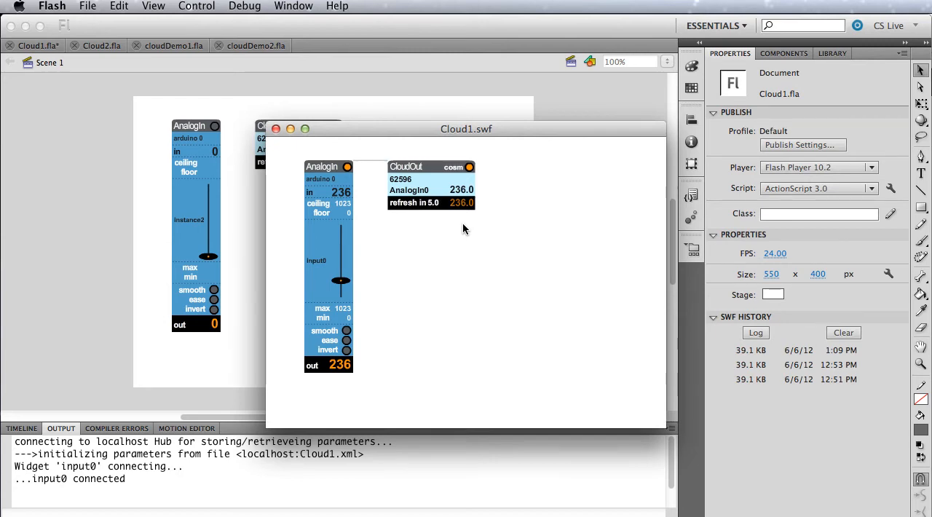
pyautogui.click(275, 128)
# Set the CloudOut widget's sampleRate to 2 and choose last as its feedType.
pyautogui.click(291, 146)
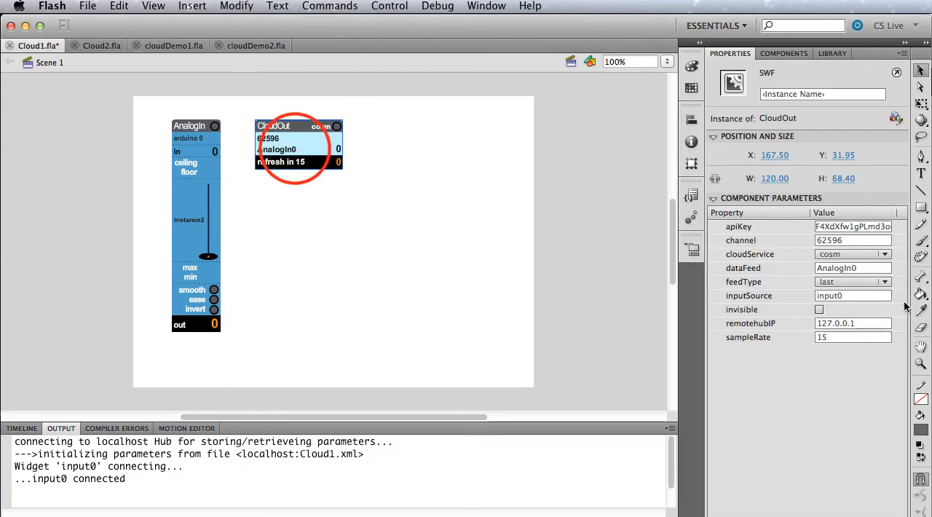
pyautogui.click(834, 336)
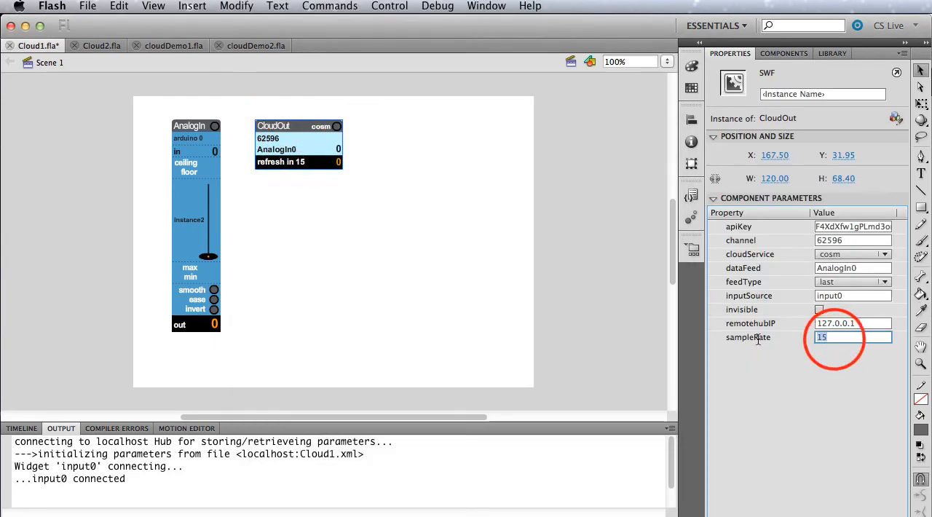
pyautogui.write('2')
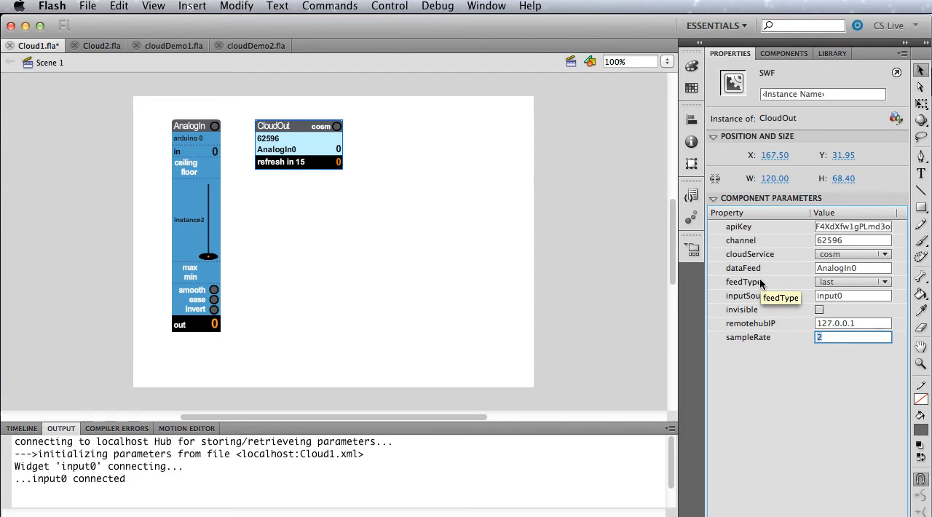
pyautogui.click(857, 281)
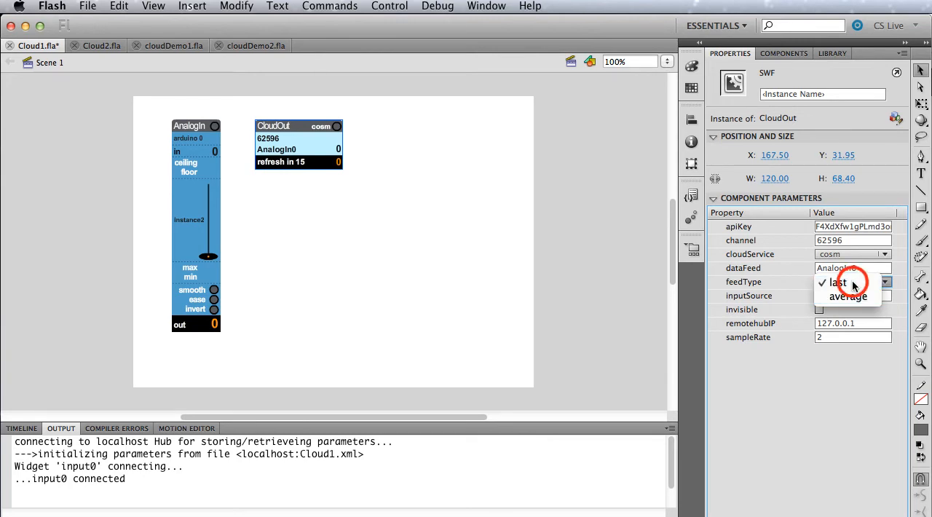
pyautogui.click(841, 282)
# Test the Cloud1 movie with the new sample rate, close the test window, and save the file.
pyautogui.click(247, 228)
pyautogui.press('super+Return')
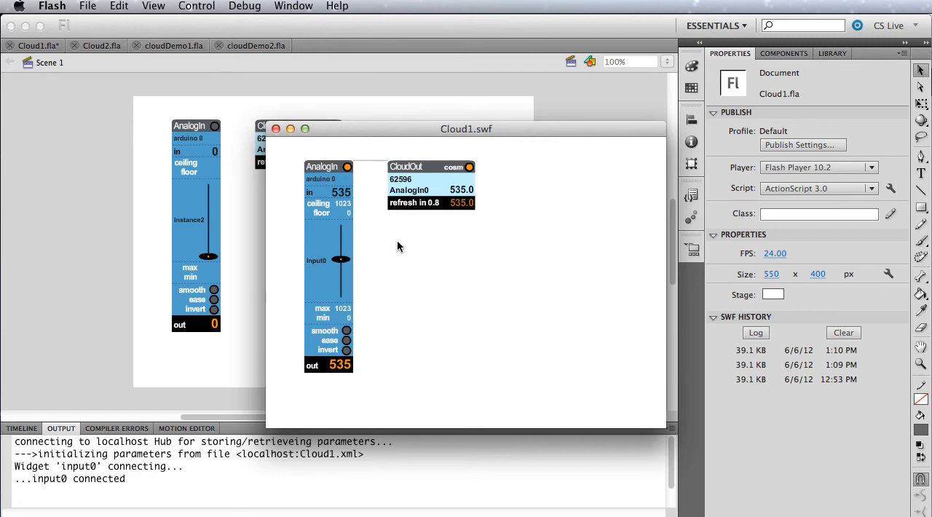
pyautogui.click(276, 130)
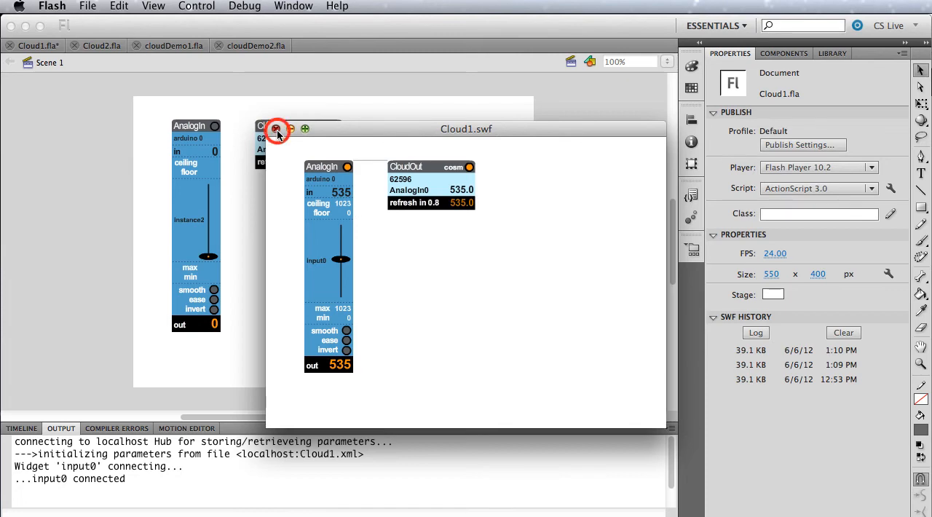
pyautogui.press('super+s')
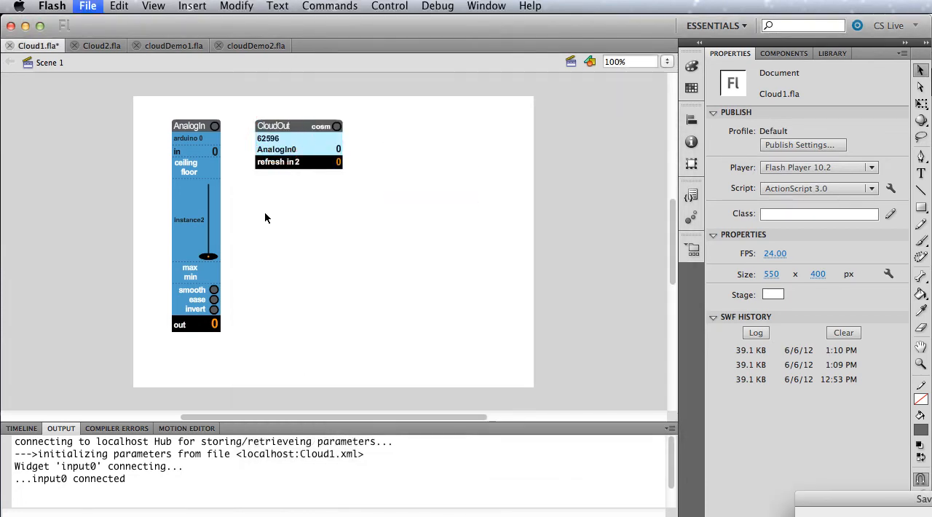
# Open the Cloud2.fla document and add a CloudIn and a SoundControl widget from NETLabFlashWidgets_3_3_9 to its stage.
pyautogui.click(96, 45)
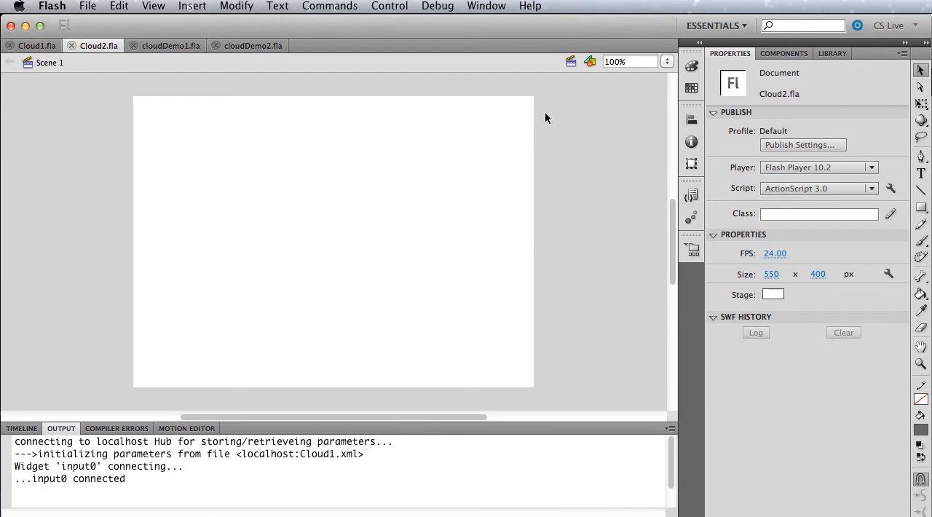
pyautogui.click(783, 54)
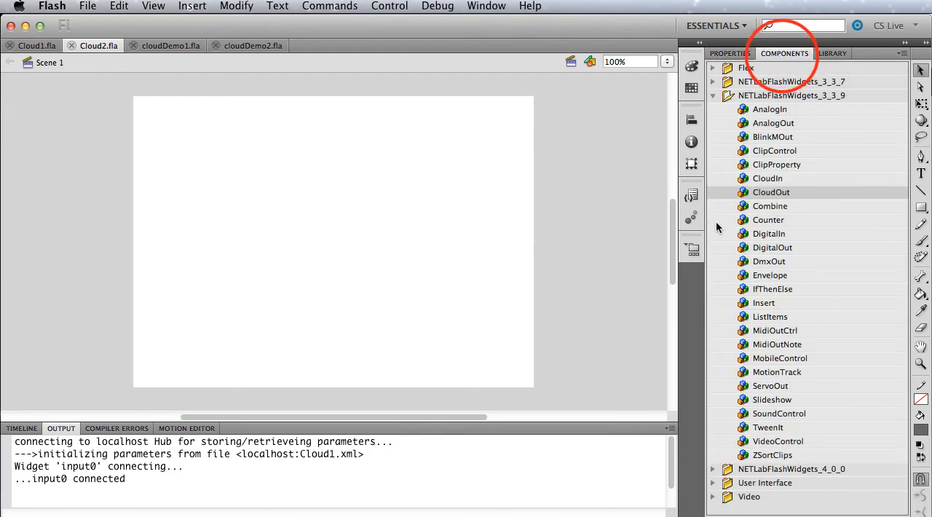
pyautogui.moveTo(750, 180); pyautogui.dragTo(199, 167)
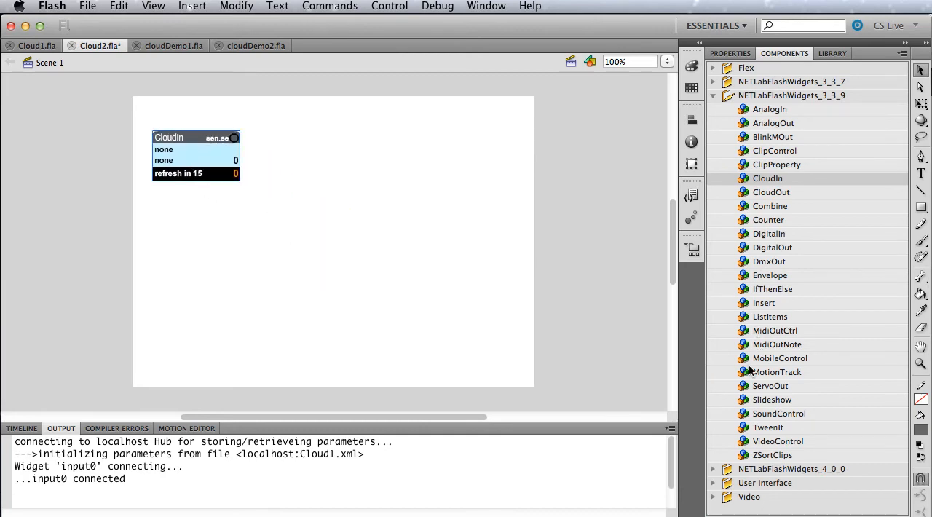
pyautogui.doubleClick(741, 414)
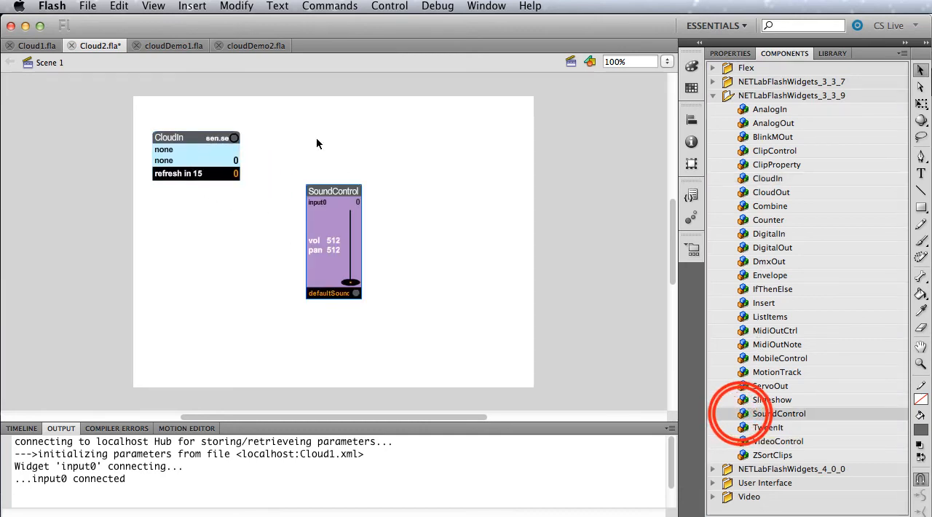
# Move SoundControl level with CloudIn on the stage, and copy the CloudOut widget's API key from Cloud1.fla into CloudIn's apiKey.
pyautogui.moveTo(338, 249); pyautogui.dragTo(346, 196)
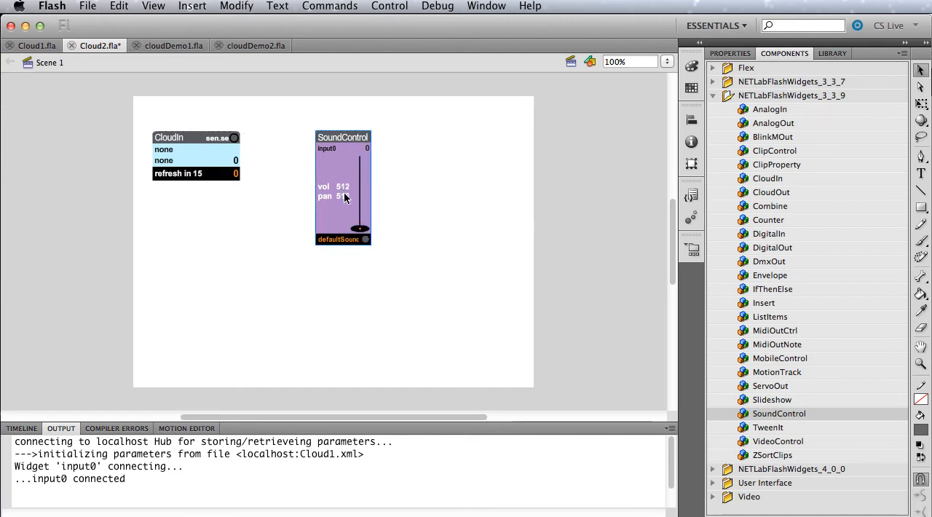
pyautogui.click(177, 145)
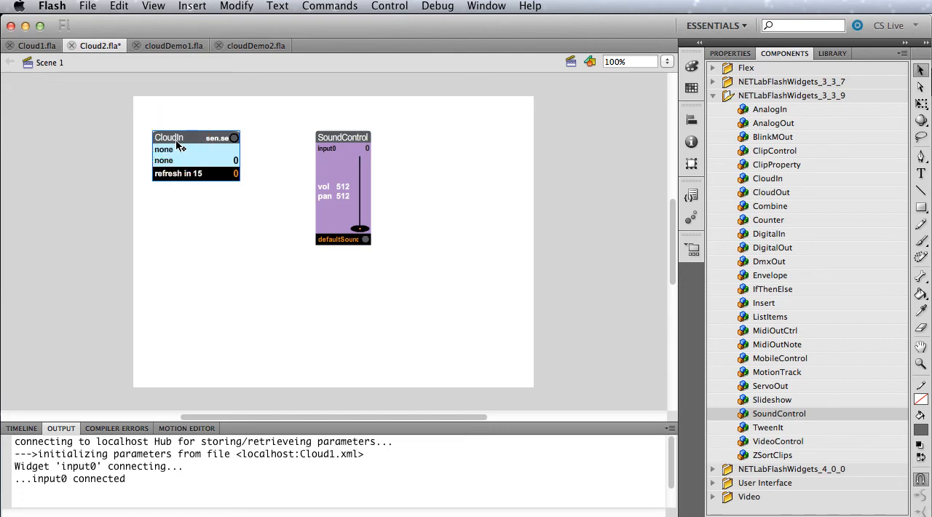
pyautogui.moveTo(2, 285)
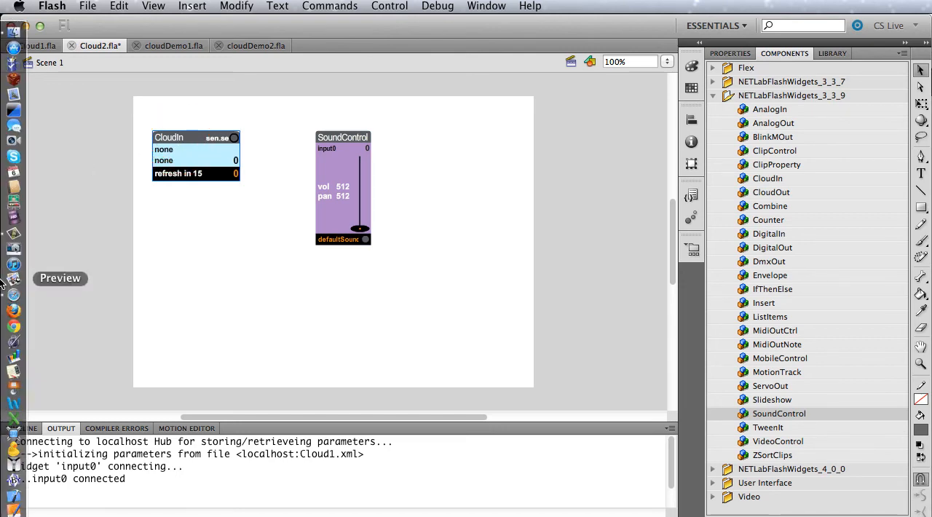
pyautogui.click(35, 48)
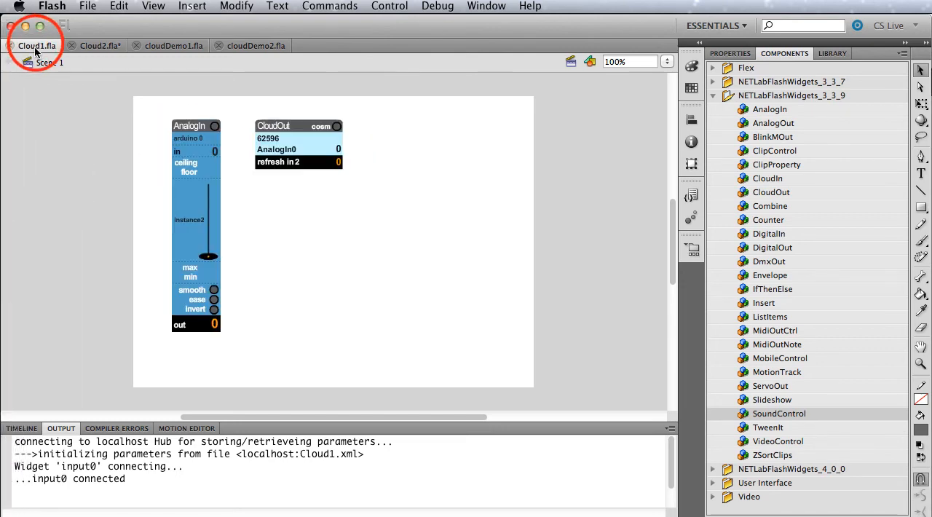
pyautogui.click(291, 141)
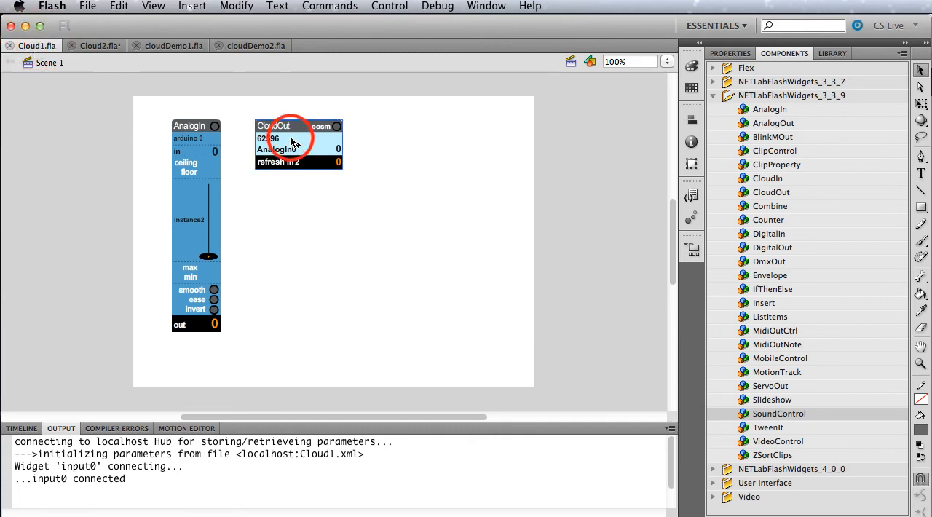
pyautogui.click(730, 53)
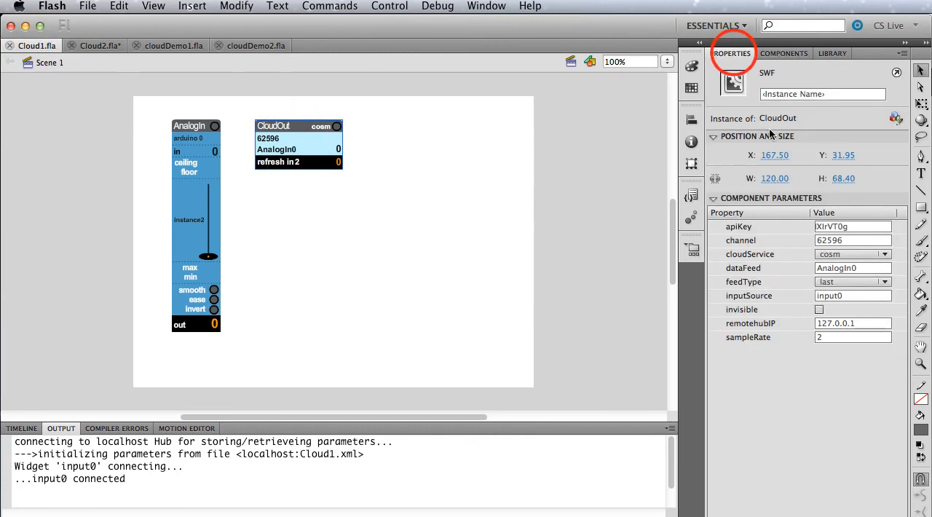
pyautogui.click(851, 229)
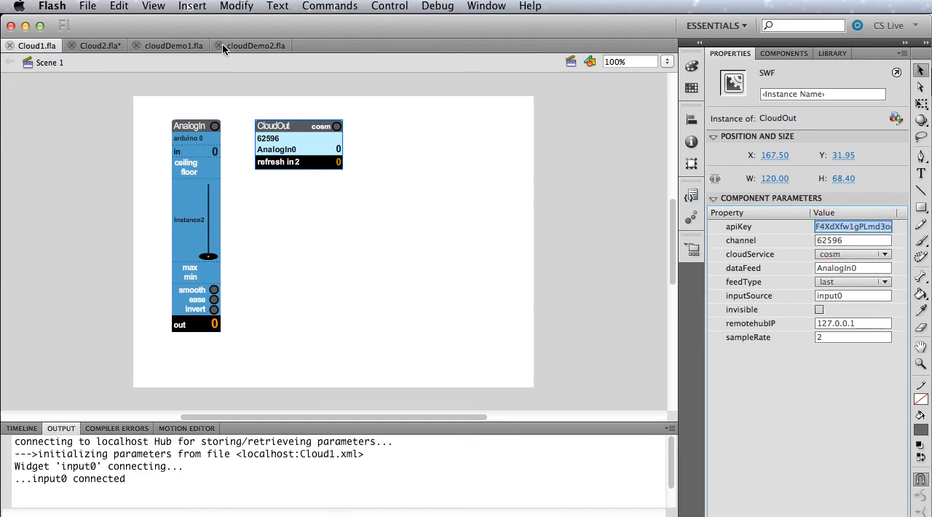
pyautogui.click(91, 45)
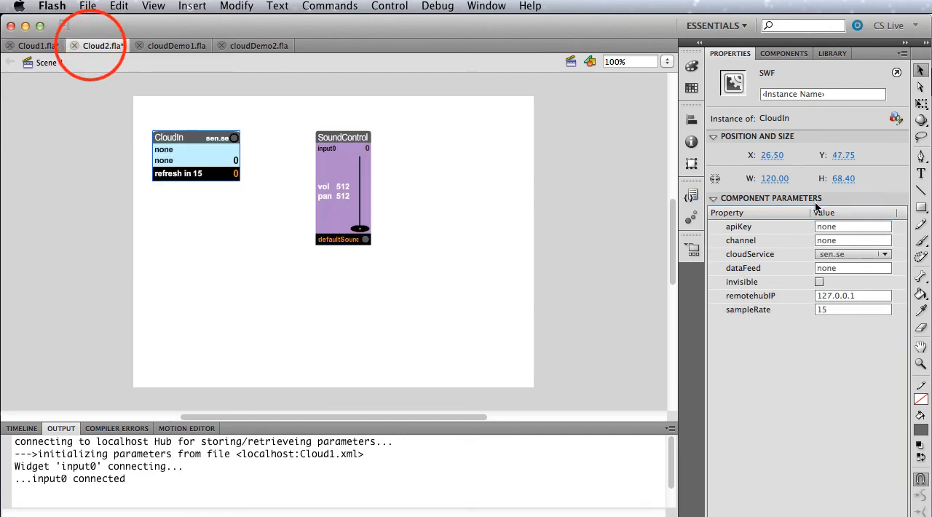
pyautogui.click(846, 229)
pyautogui.press('super+v')
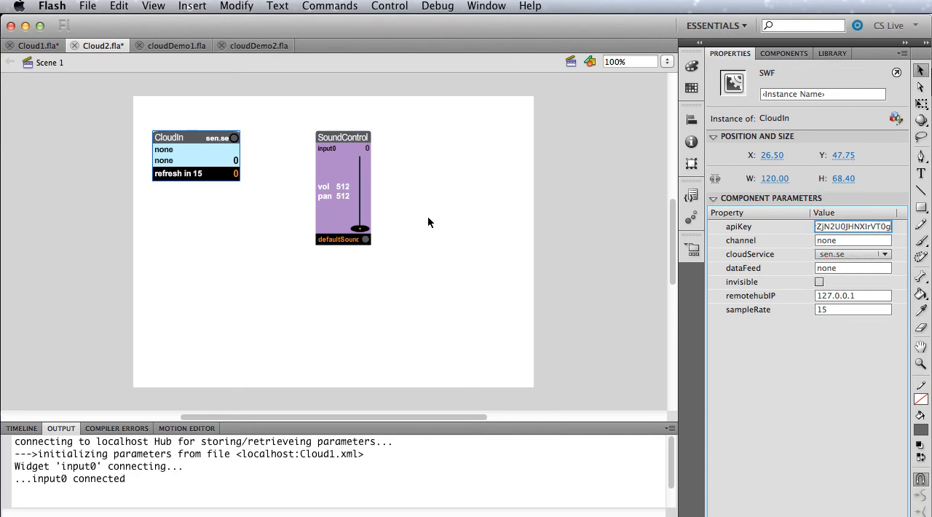
# Set the CloudIn widget's dataFeed to AnalogIn0.
pyautogui.click(852, 268)
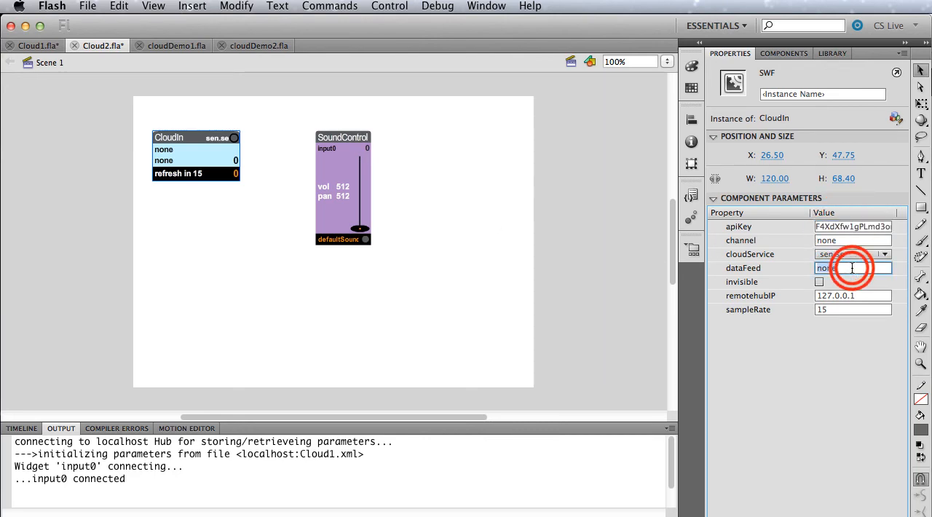
pyautogui.write('Analo')
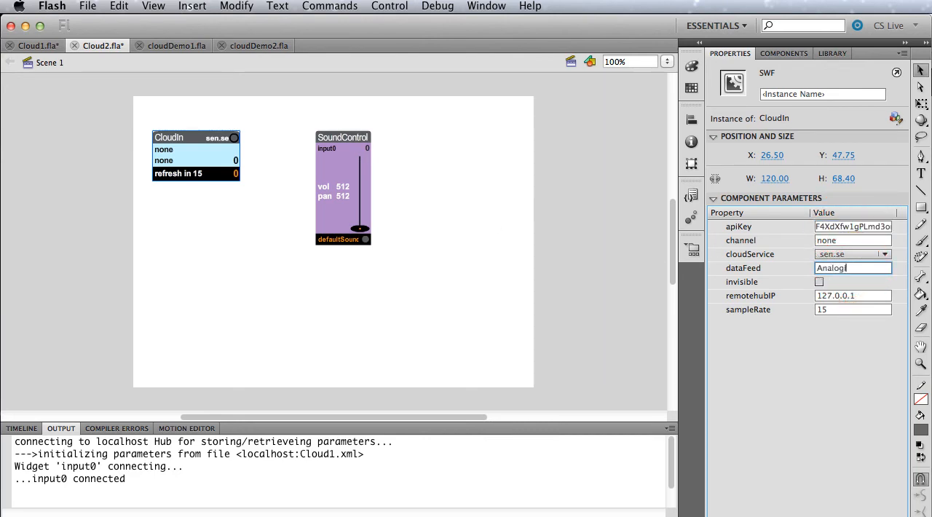
pyautogui.write('gIn0')
pyautogui.press('Return')
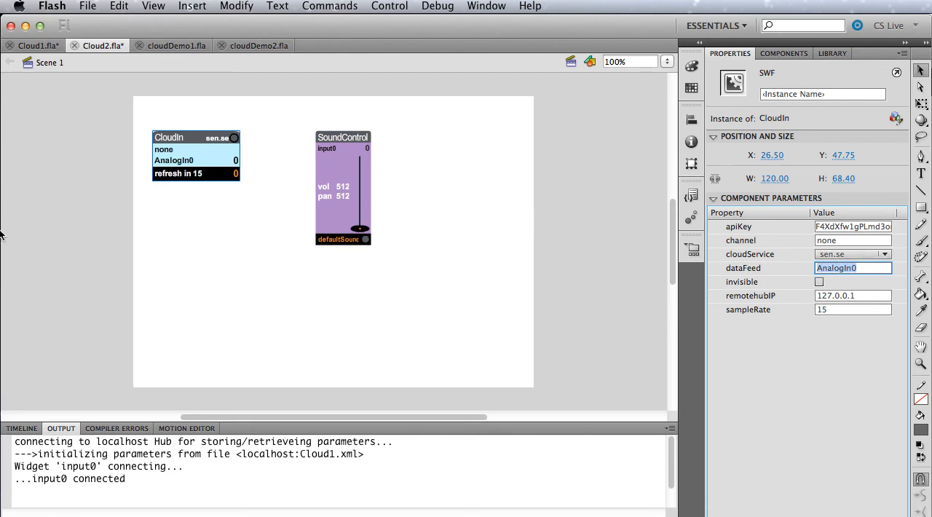
# Copy channel 62596 from the CloudOut widget in Cloud1.fla into the CloudIn widget's channel in Cloud2.fla.
pyautogui.moveTo(2, 265)
pyautogui.click(38, 46)
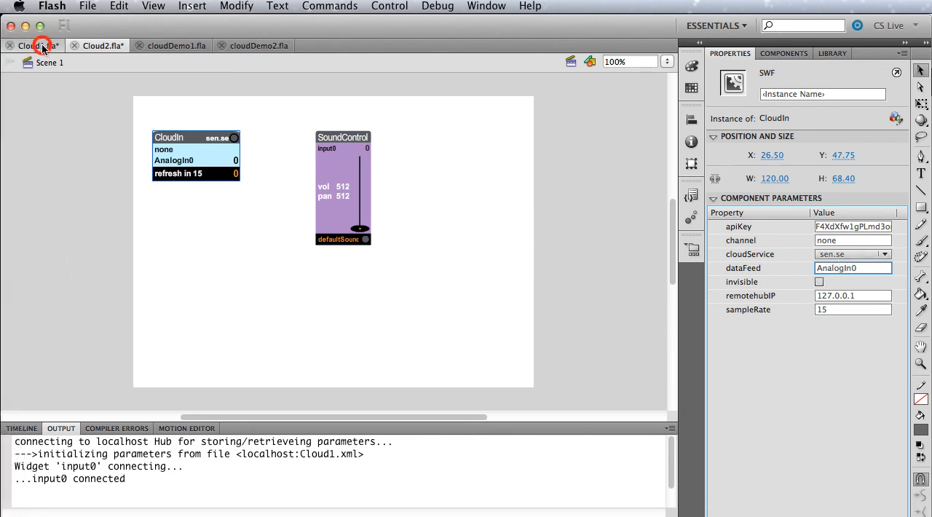
pyautogui.click(289, 132)
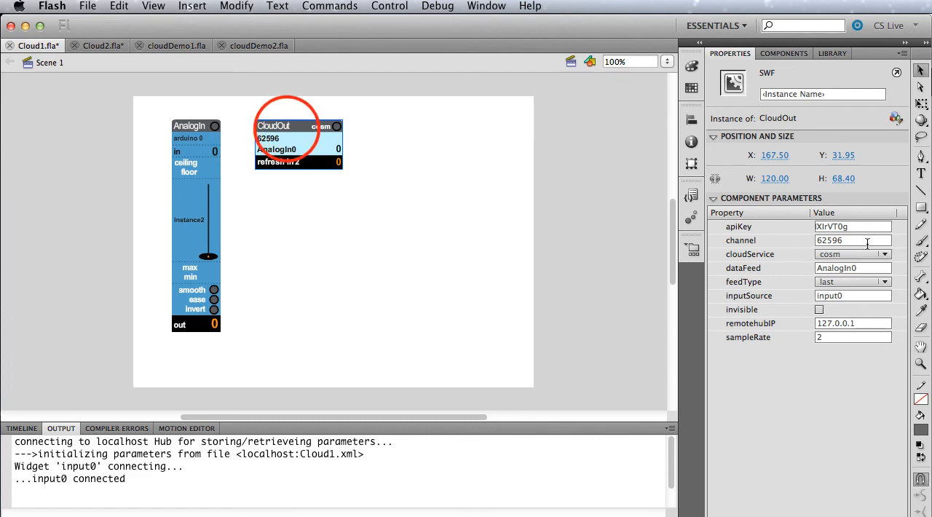
pyautogui.click(853, 240)
pyautogui.press('super+c')
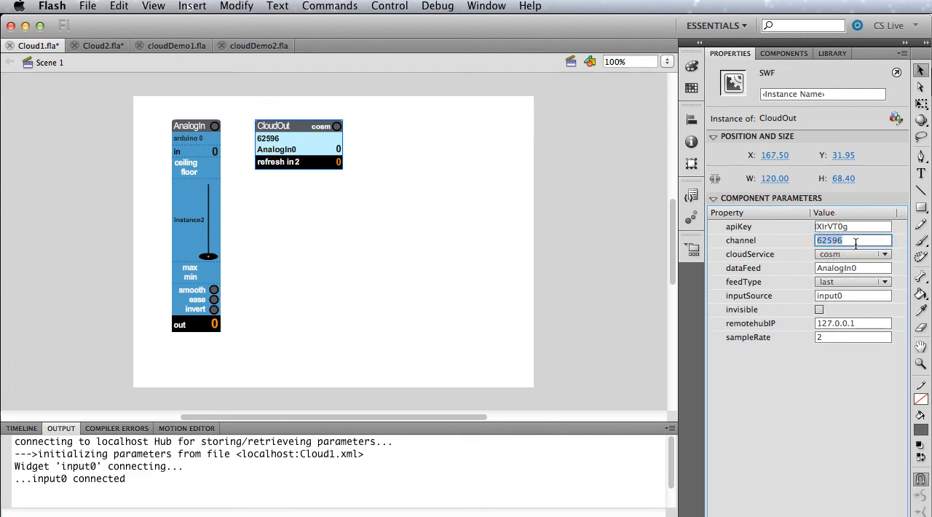
pyautogui.click(102, 45)
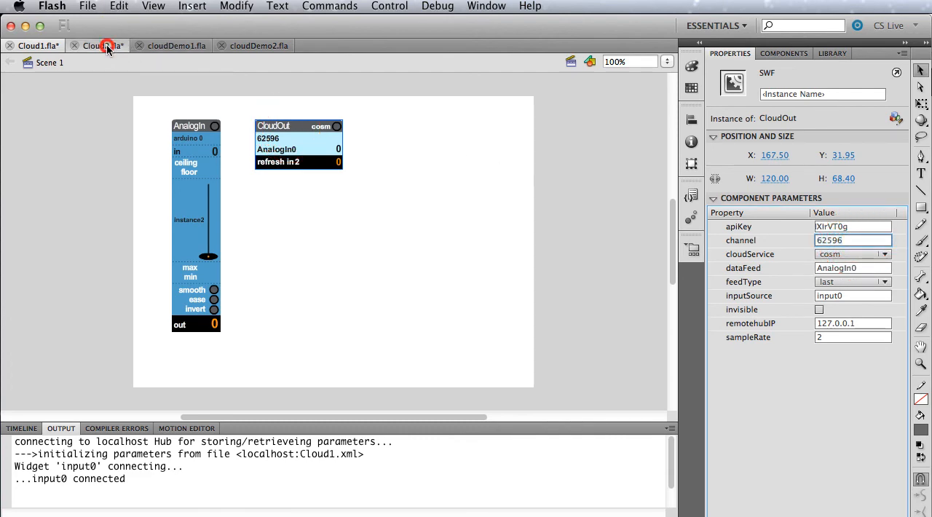
pyautogui.click(843, 241)
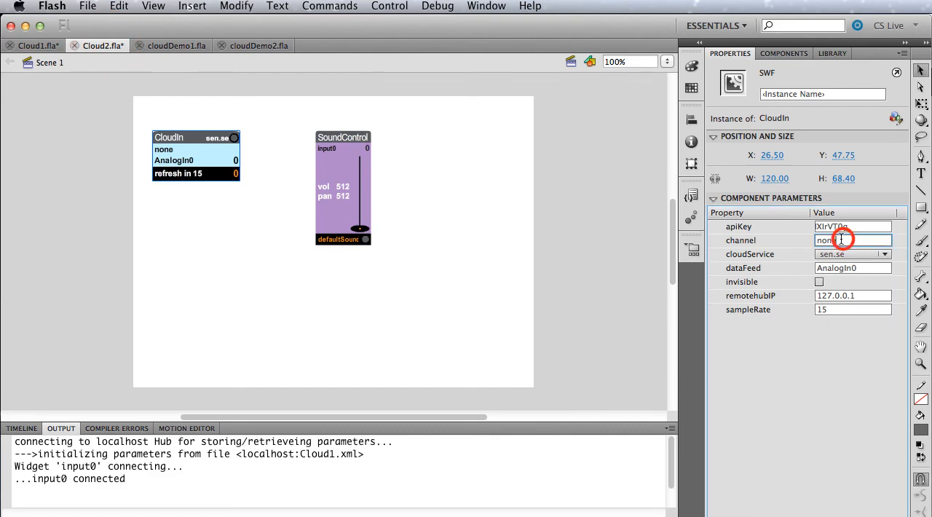
pyautogui.press('super+v')
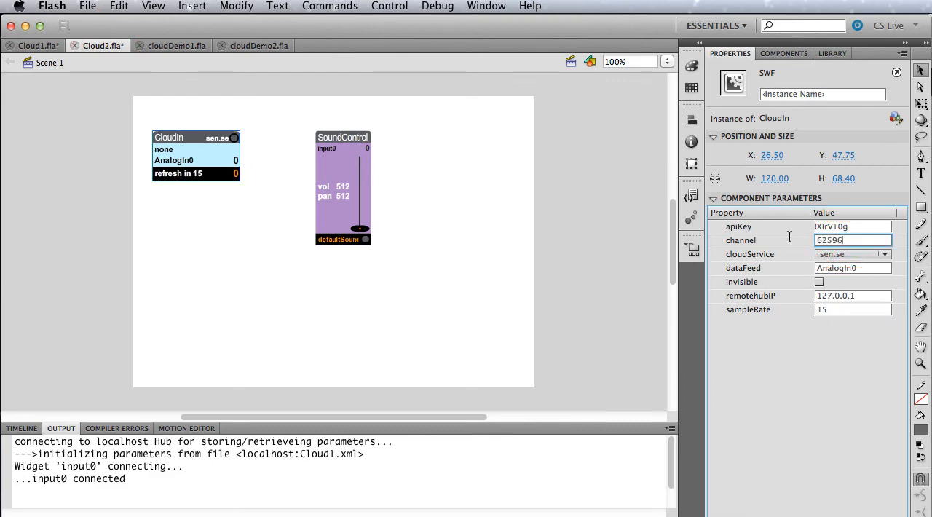
# Set the CloudIn widget's sampleRate to 2 and choose cosm as its cloudService.
pyautogui.click(186, 155)
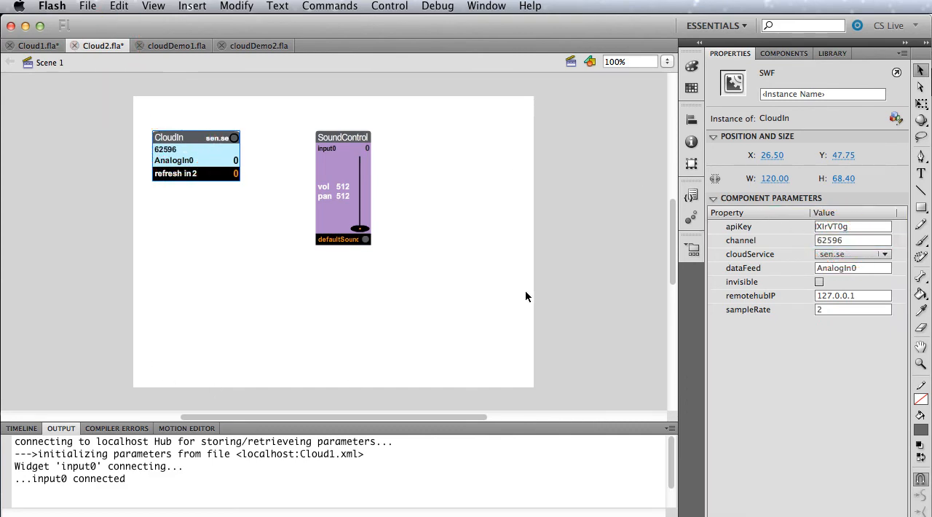
pyautogui.click(844, 254)
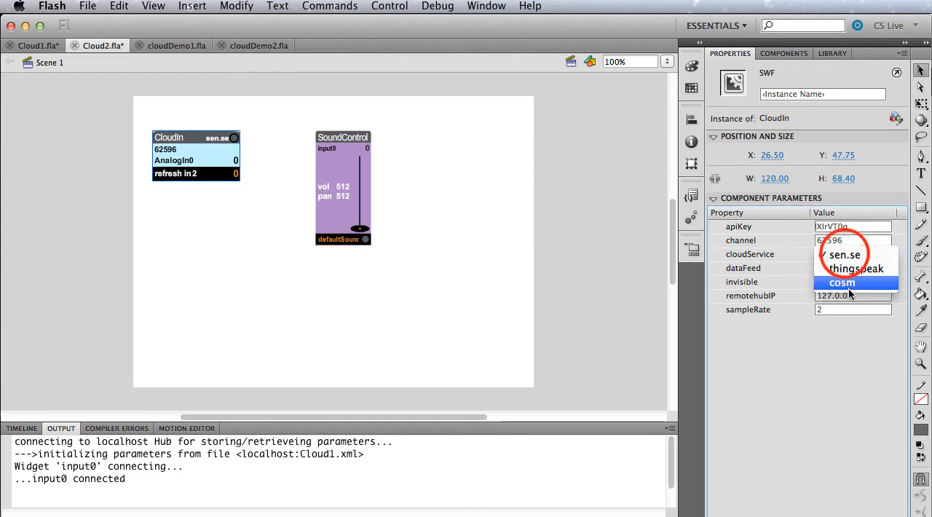
pyautogui.click(849, 283)
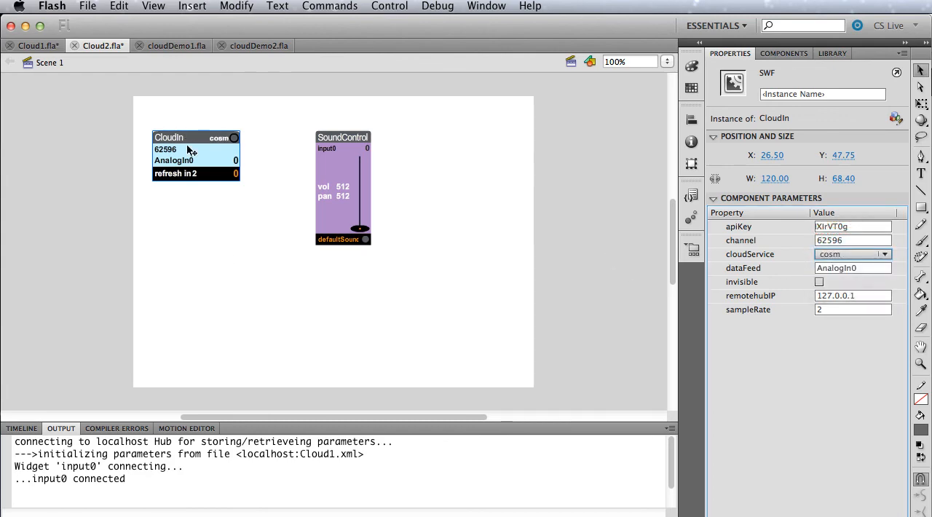
# Give the CloudIn widget the instance name cloudFeed.
pyautogui.click(799, 94)
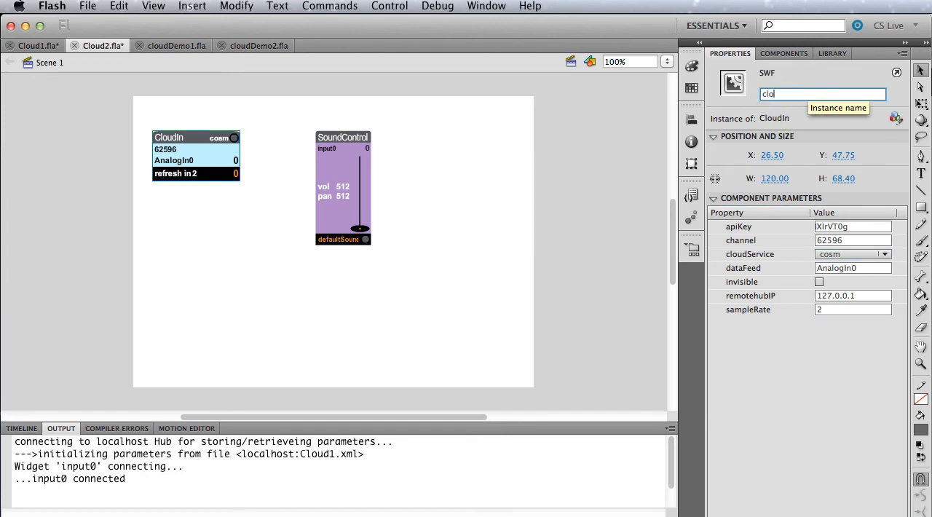
pyautogui.write('cloud')
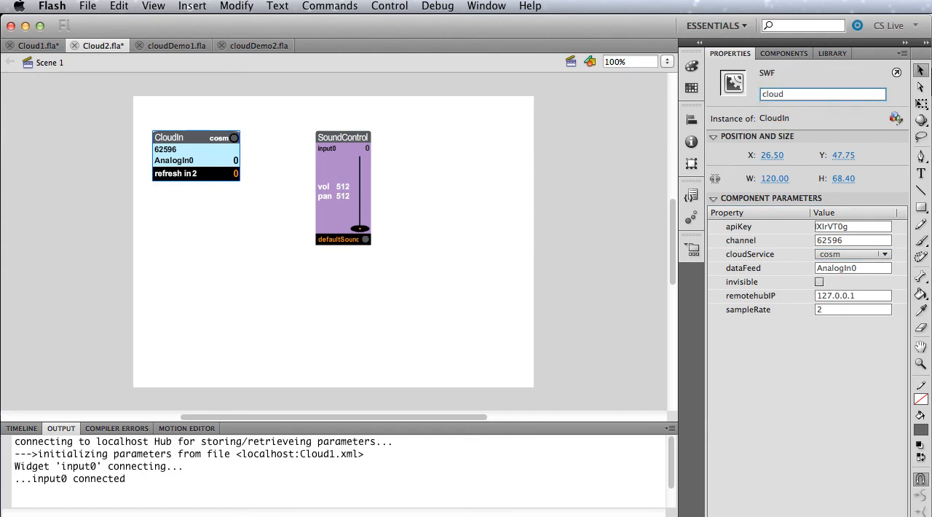
pyautogui.write('Fee')
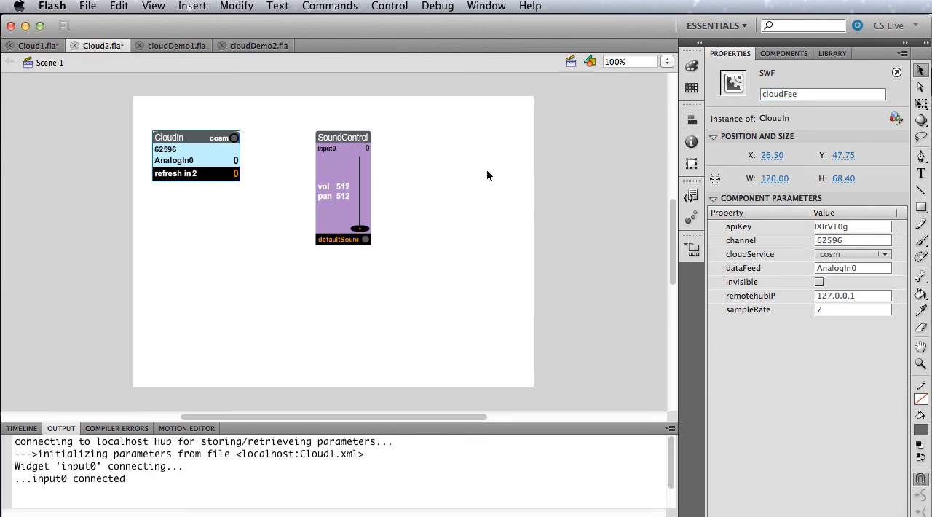
pyautogui.click(807, 94)
pyautogui.write('d')
pyautogui.press('Return')
# Set the SoundControl widget's inputSource to cloudFeed and its volume to 200.
pyautogui.click(350, 175)
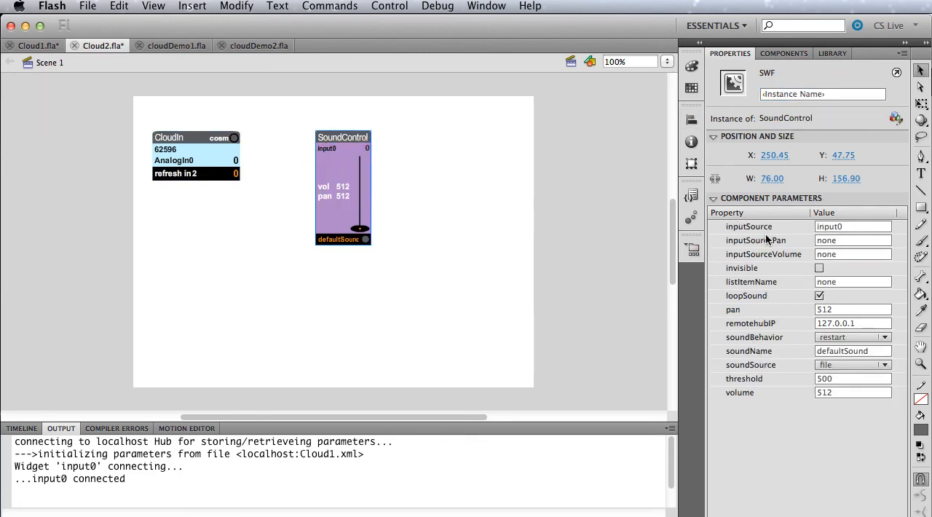
pyautogui.click(849, 228)
pyautogui.write('cl')
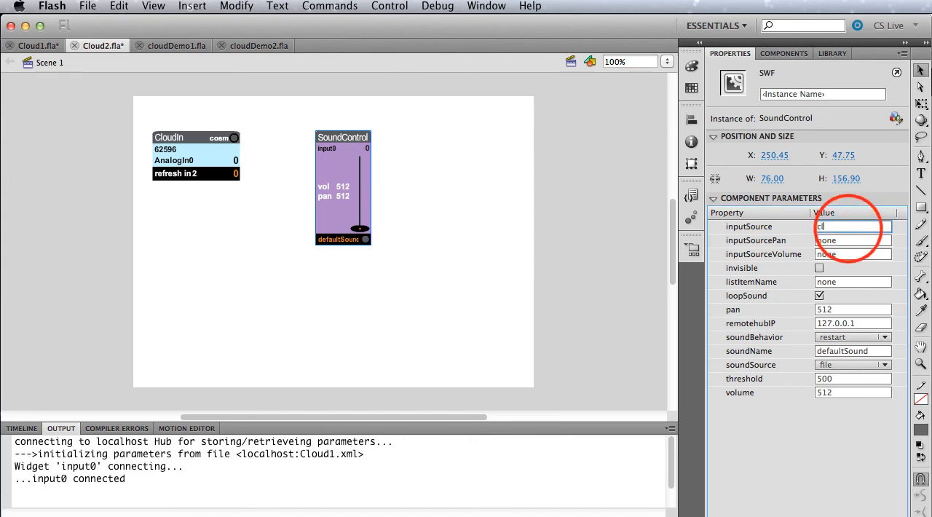
pyautogui.write('oudFeed')
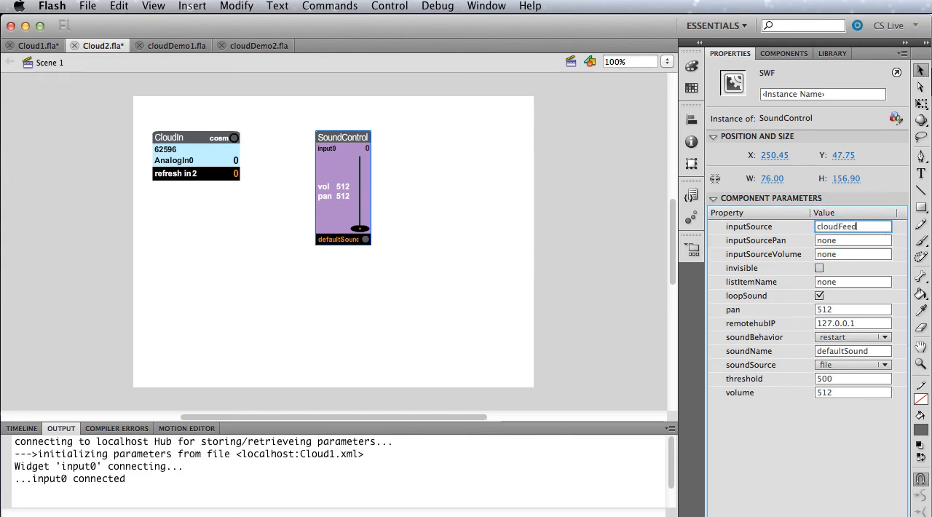
pyautogui.press('Return')
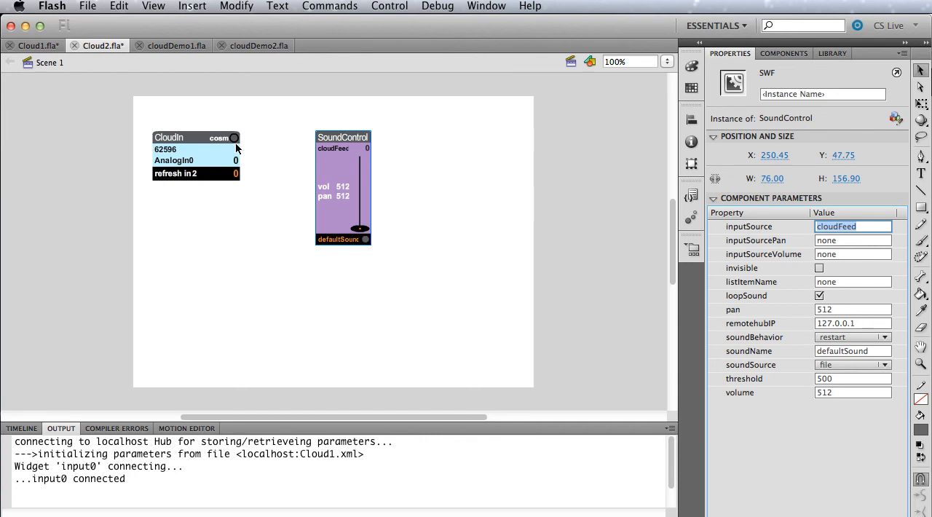
pyautogui.click(840, 391)
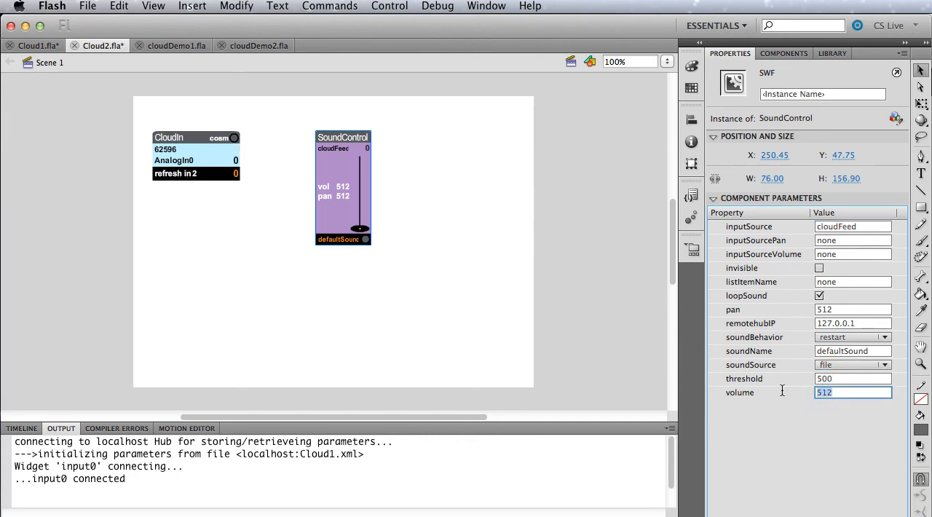
pyautogui.write('24.')
pyautogui.write('00')
# Test the Cloud2 movie and turn on its CloudIn widget to receive data from Cosm.
pyautogui.click(247, 216)
pyautogui.press('super+Return')
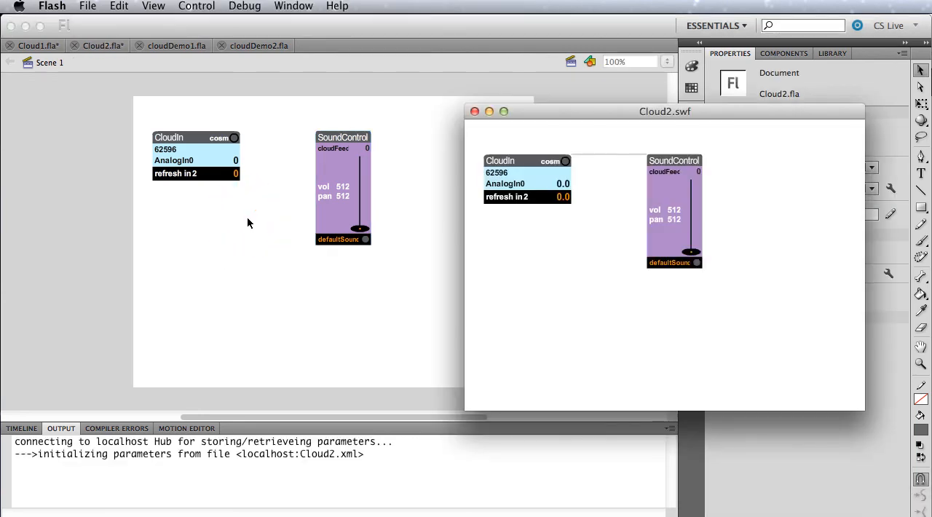
pyautogui.click(564, 162)
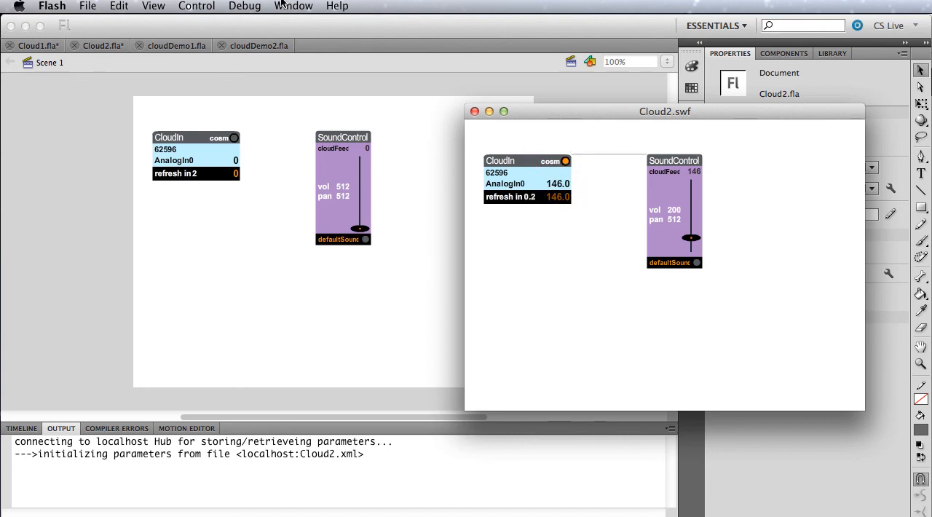
# Test the Cloud1 movie as well, and bring the Cloud2.swf test window up alongside it to compare the sent and received values.
pyautogui.click(42, 46)
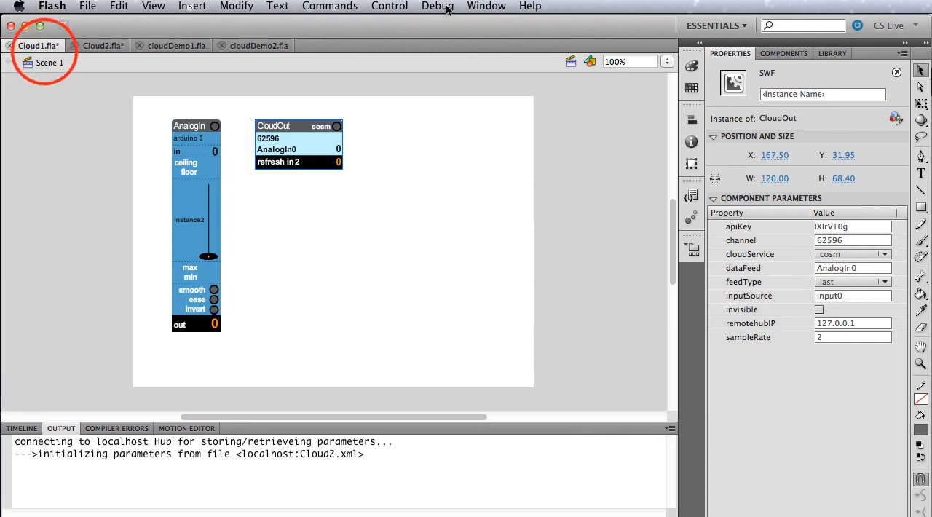
pyautogui.press('super+Return')
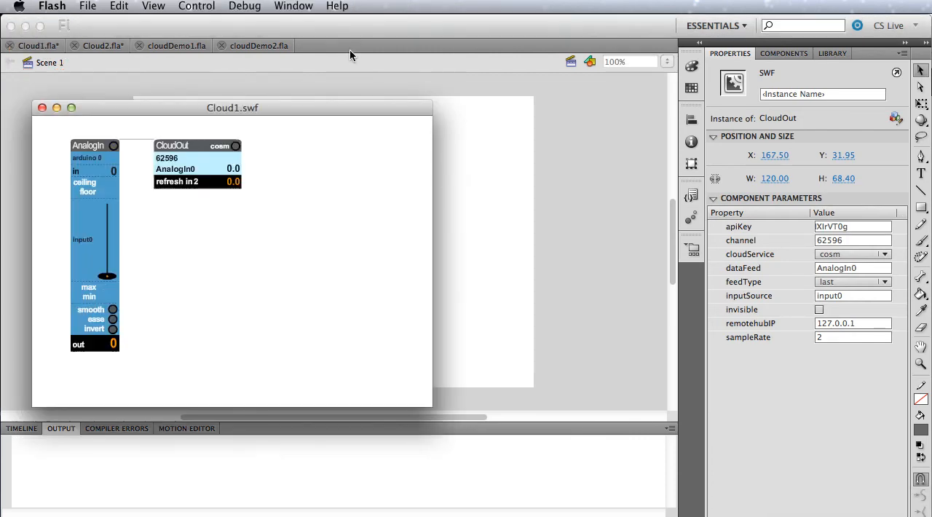
pyautogui.click(293, 6)
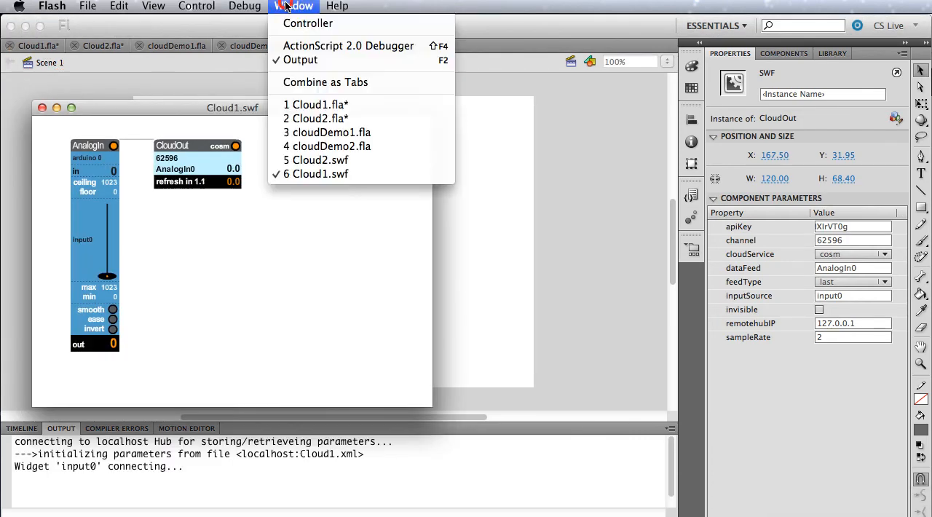
pyautogui.click(333, 158)
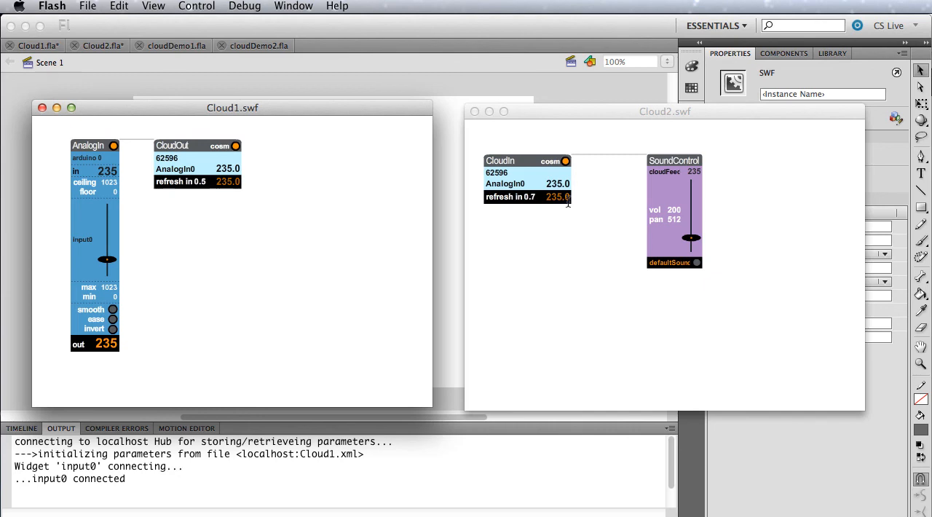
pyautogui.click(281, 221)
pyautogui.click(550, 251)
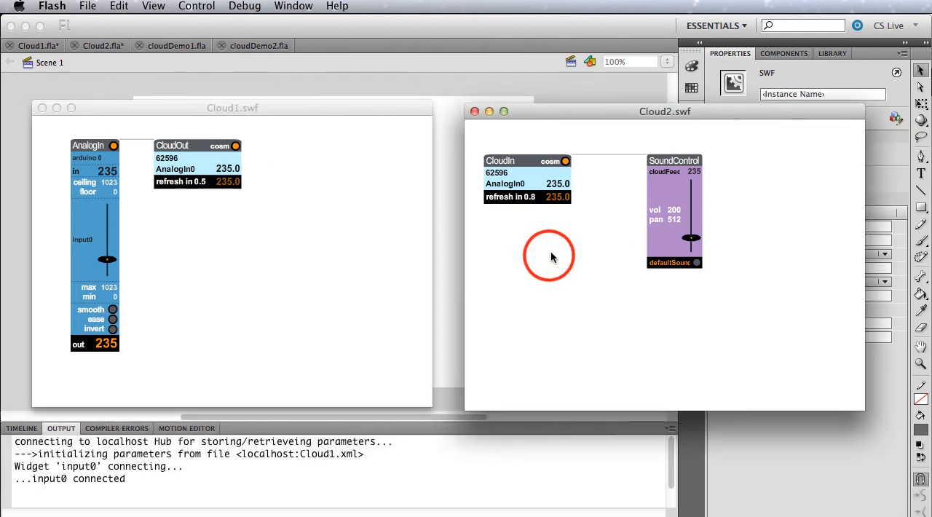